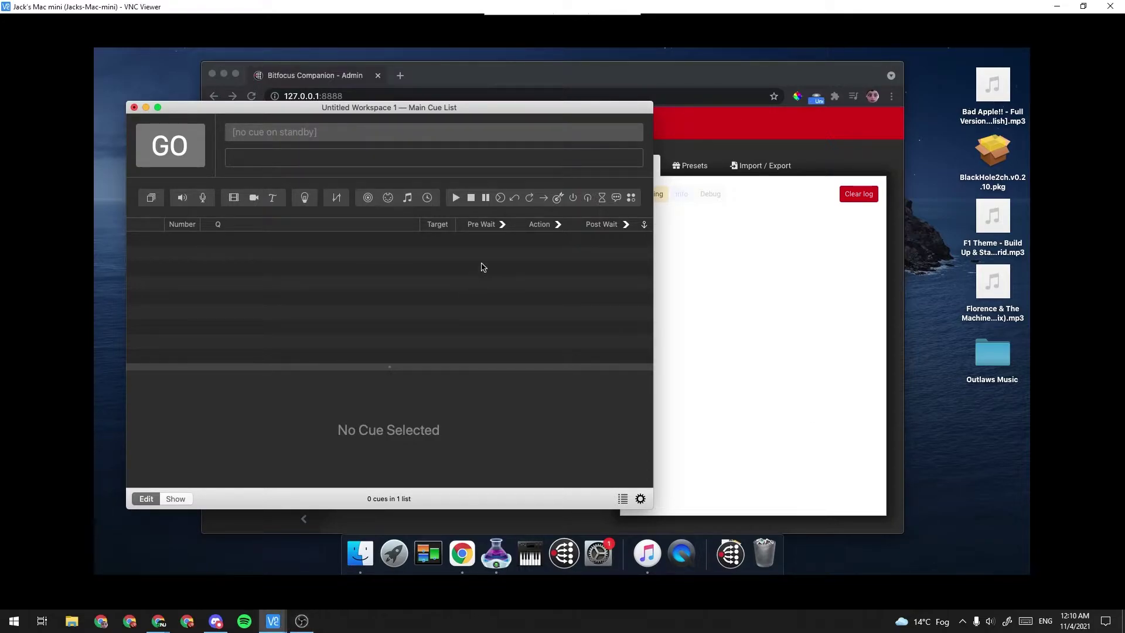
Bring the Bitfocus Companion admin page in Chrome in front of QLab.
{"action": "left_click", "coordinate": [323, 83]}
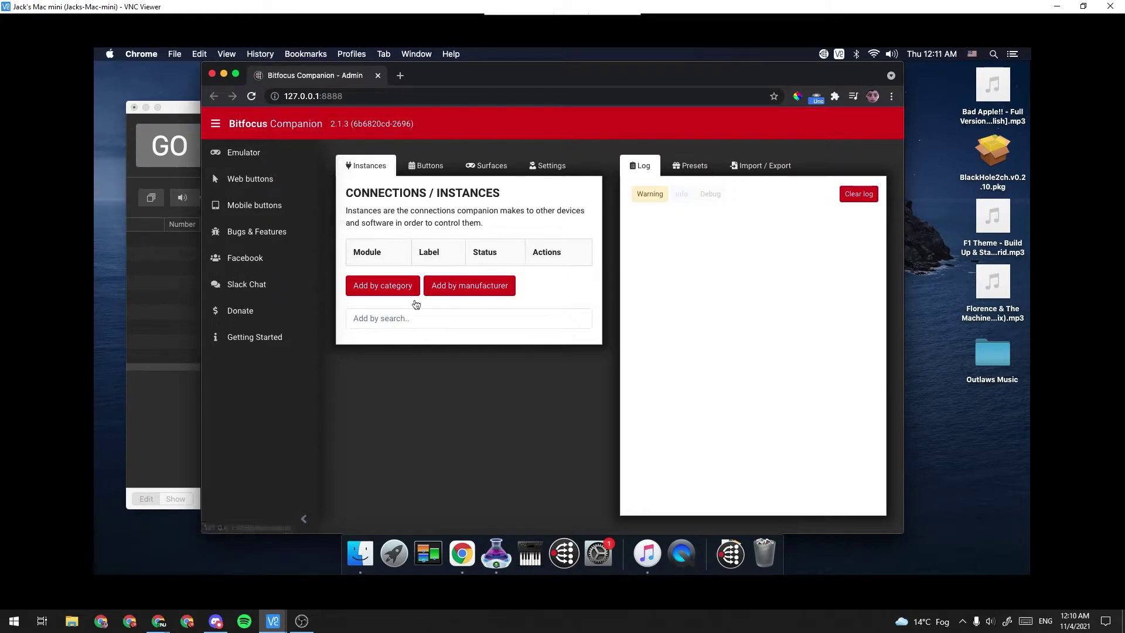
Search the connection modules for 'pana' and add a Panasonic Projector connection.
{"action": "left_click", "coordinate": [402, 317]}
{"action": "type", "text": "pans"}
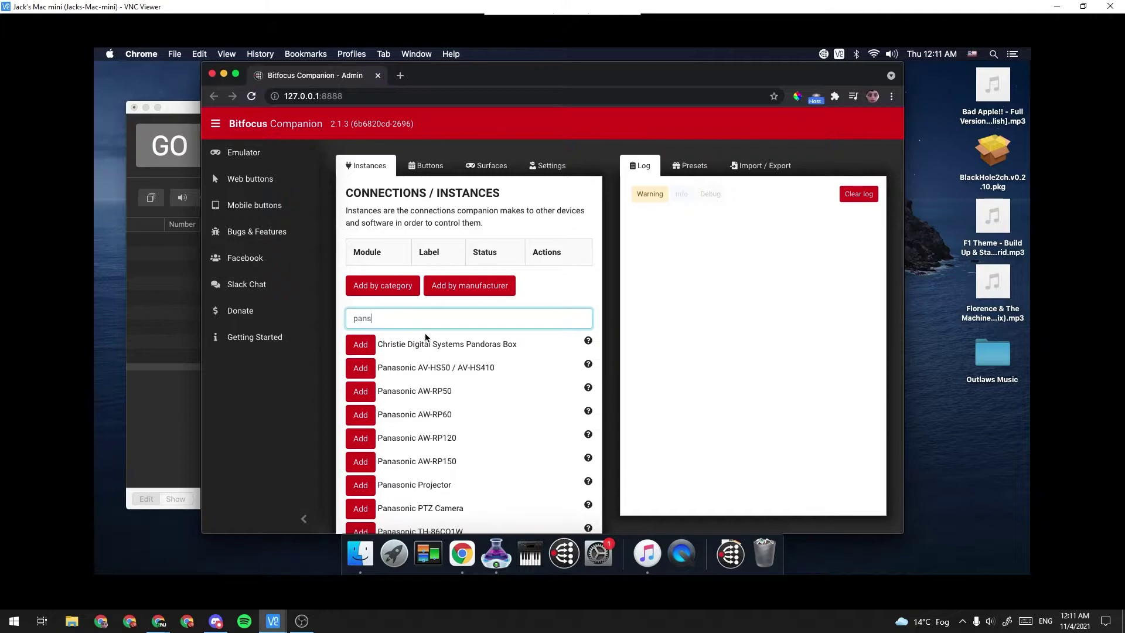
{"action": "key", "text": "BackSpace"}
{"action": "type", "text": "a"}
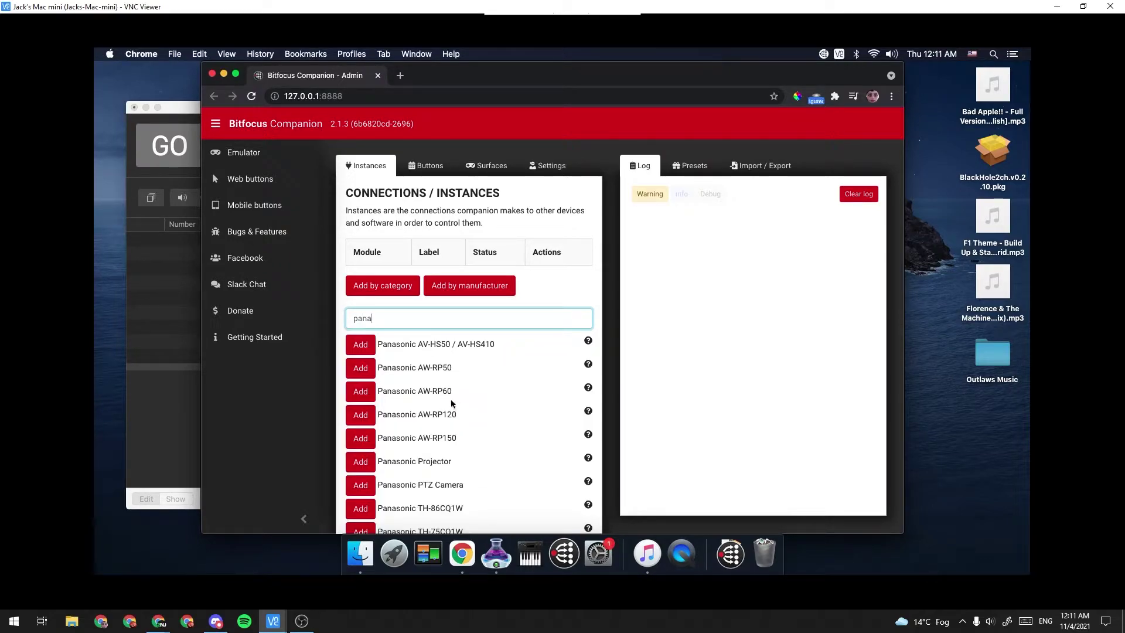
{"action": "scroll", "coordinate": [451, 404], "scroll_direction": "down", "scroll_amount": 2}
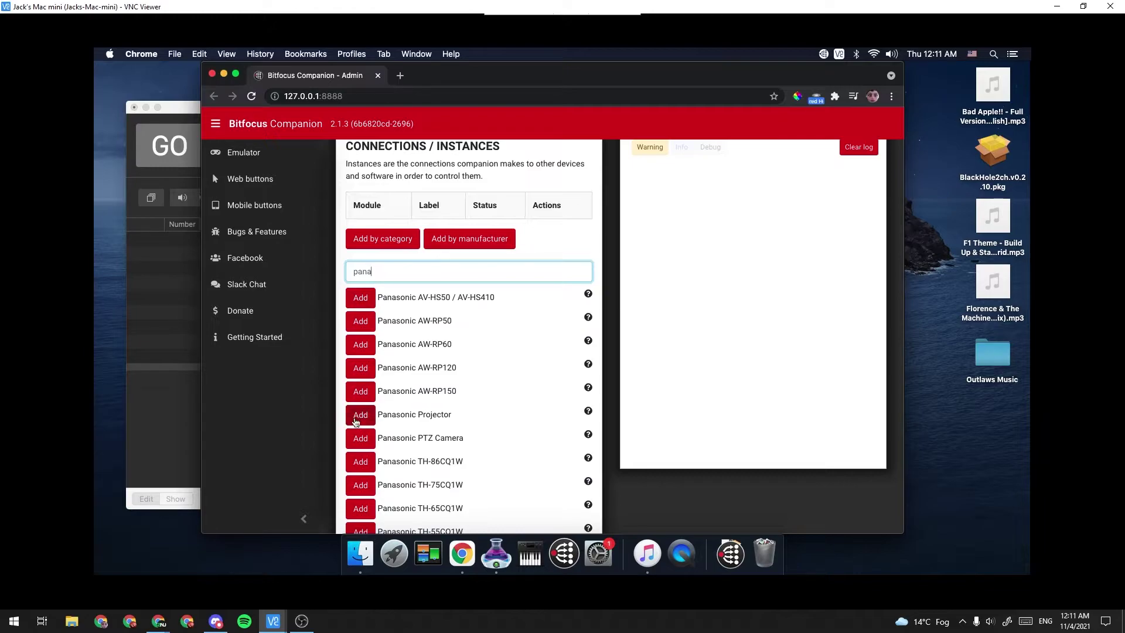
{"action": "left_click", "coordinate": [361, 414]}
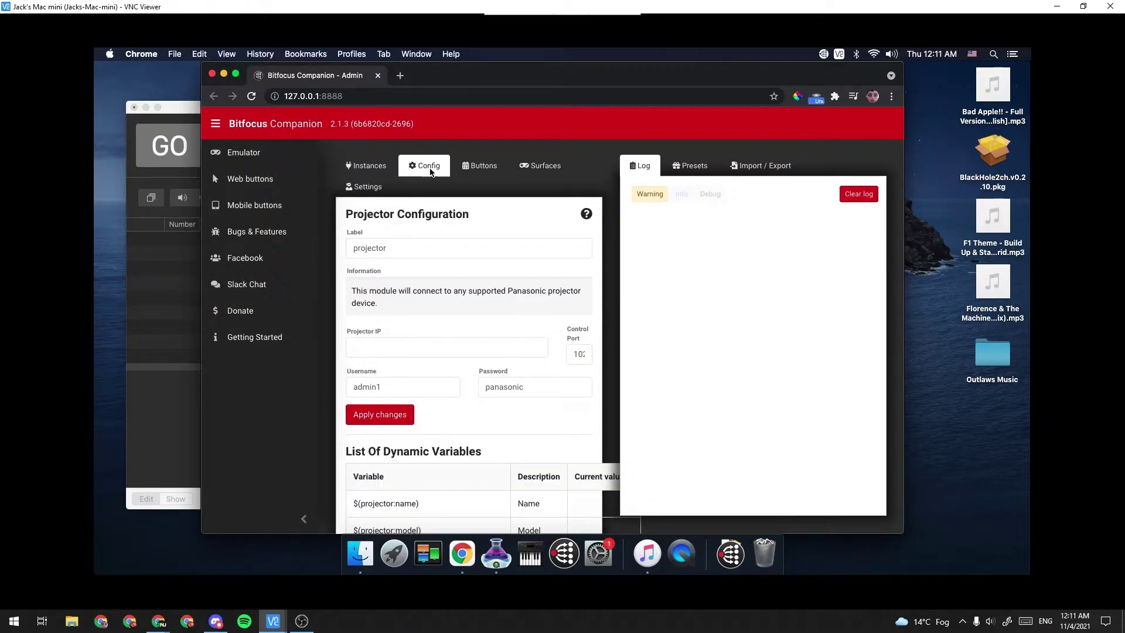
Rename the new connection's label to Main Projector.
{"action": "scroll", "coordinate": [437, 223], "scroll_direction": "down", "scroll_amount": 1}
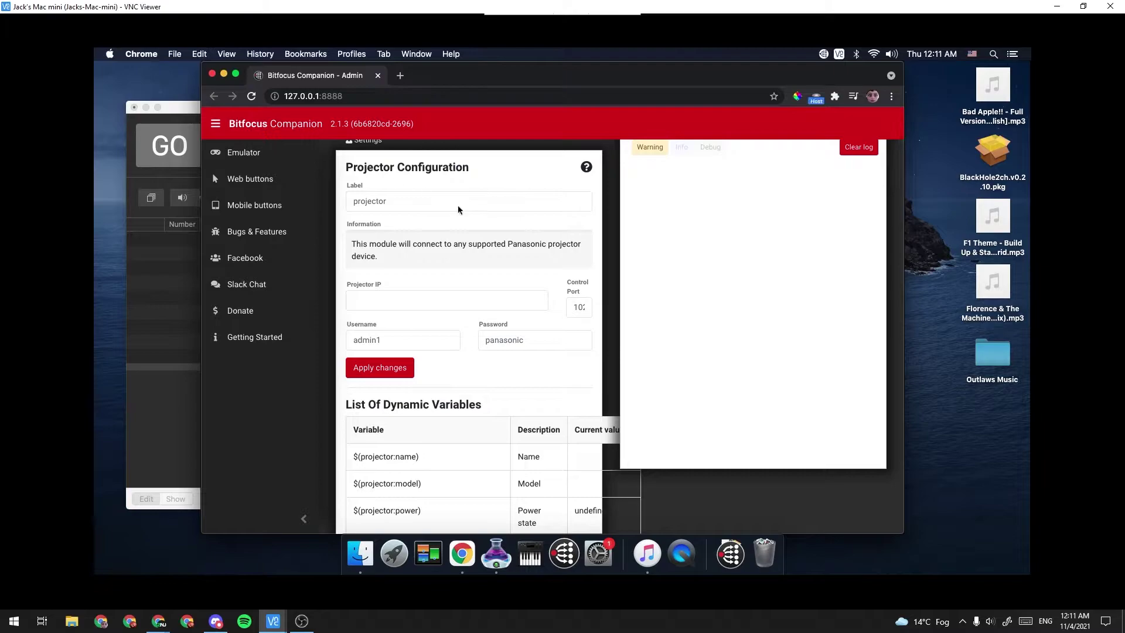
{"action": "double_click", "coordinate": [370, 201]}
{"action": "left_click", "coordinate": [370, 201]}
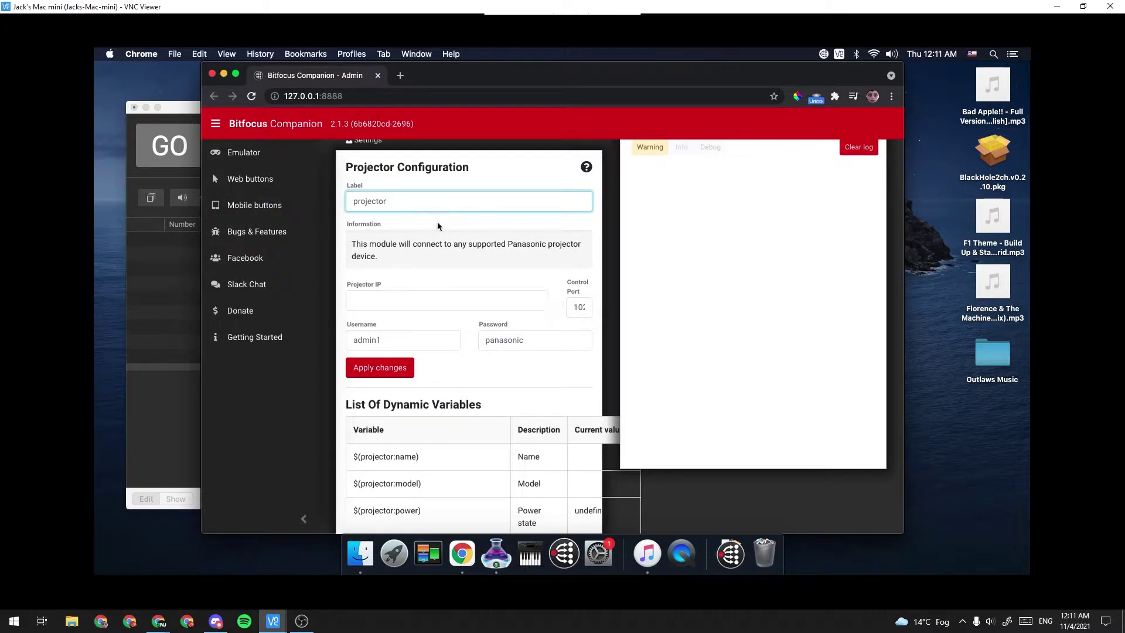
{"action": "left_click_drag", "start_coordinate": [387, 201], "coordinate": [351, 204]}
{"action": "key", "text": "Right"}
{"action": "type", "text": "Ma"}
Check control port 1024, apply the connection changes and return to the instances list.
{"action": "left_click", "coordinate": [386, 305]}
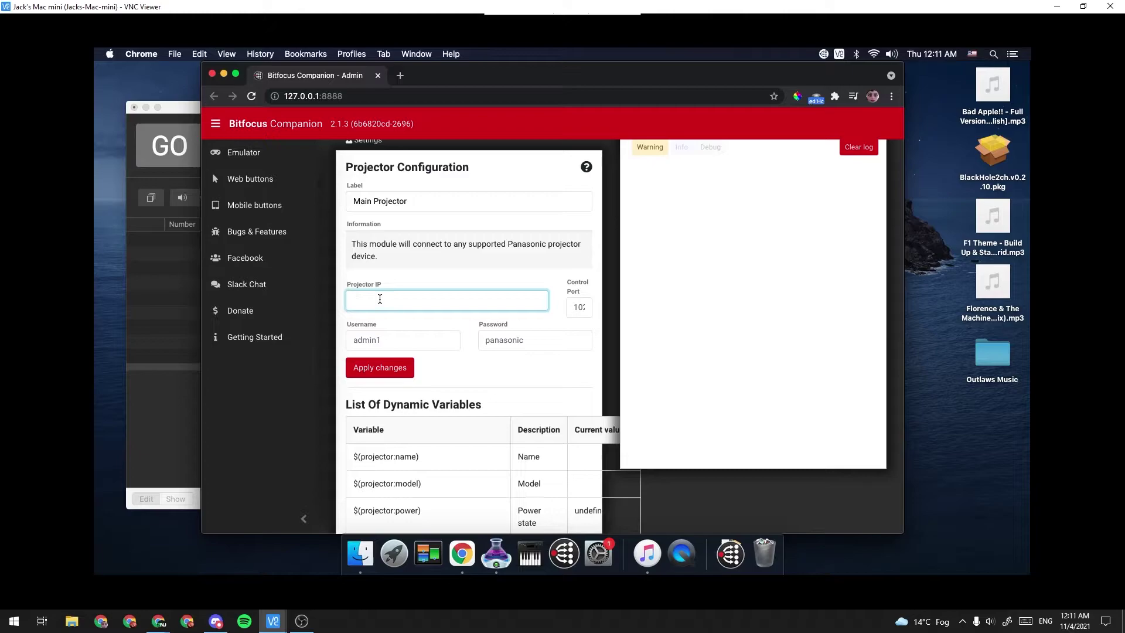
{"action": "left_click", "coordinate": [581, 309]}
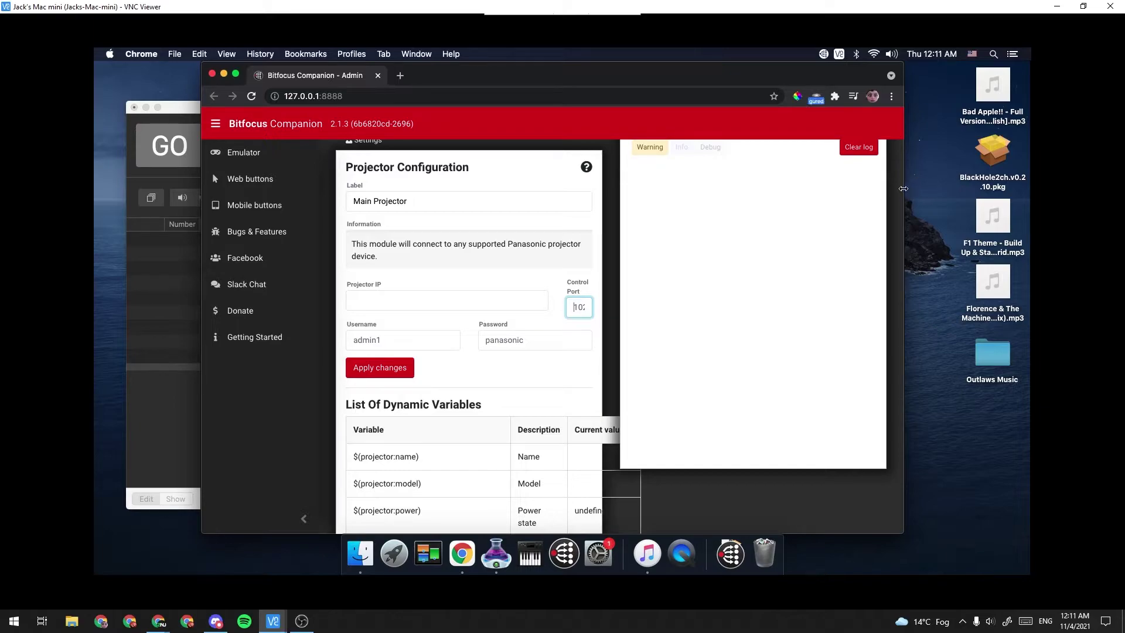
{"action": "left_click_drag", "start_coordinate": [903, 188], "coordinate": [1001, 190]}
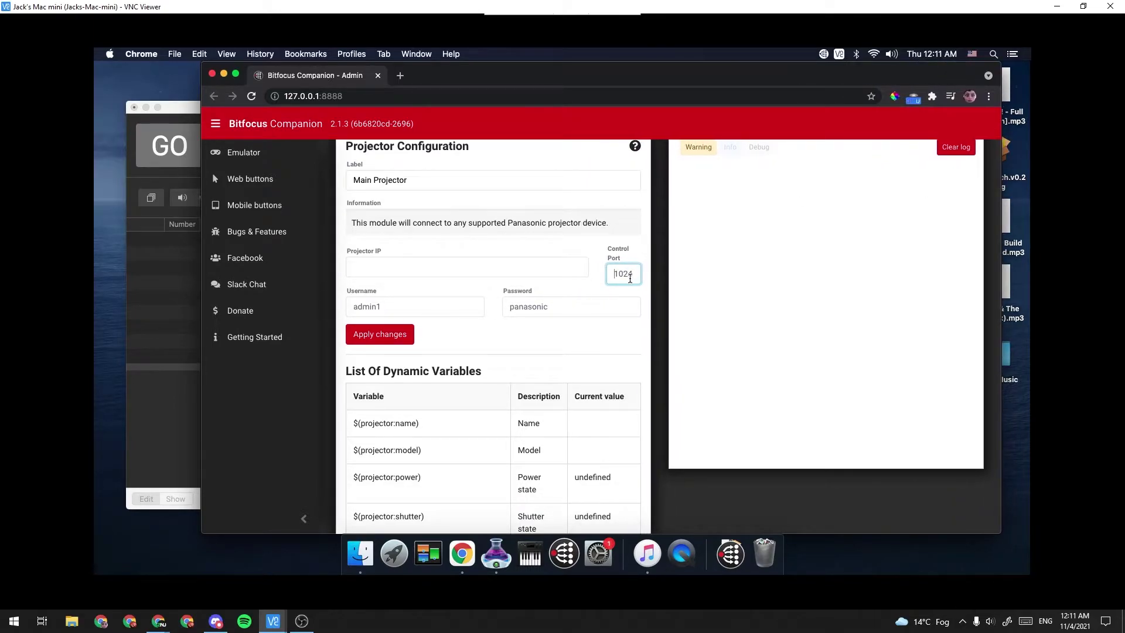
{"action": "left_click", "coordinate": [498, 269]}
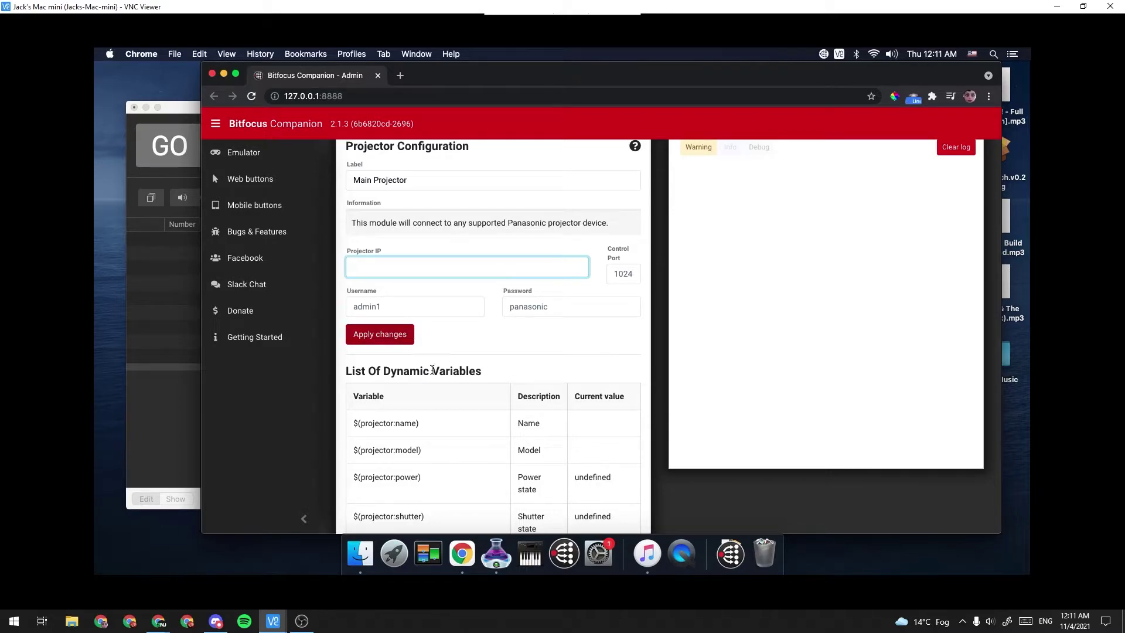
{"action": "scroll", "coordinate": [509, 426], "scroll_direction": "up", "scroll_amount": 2}
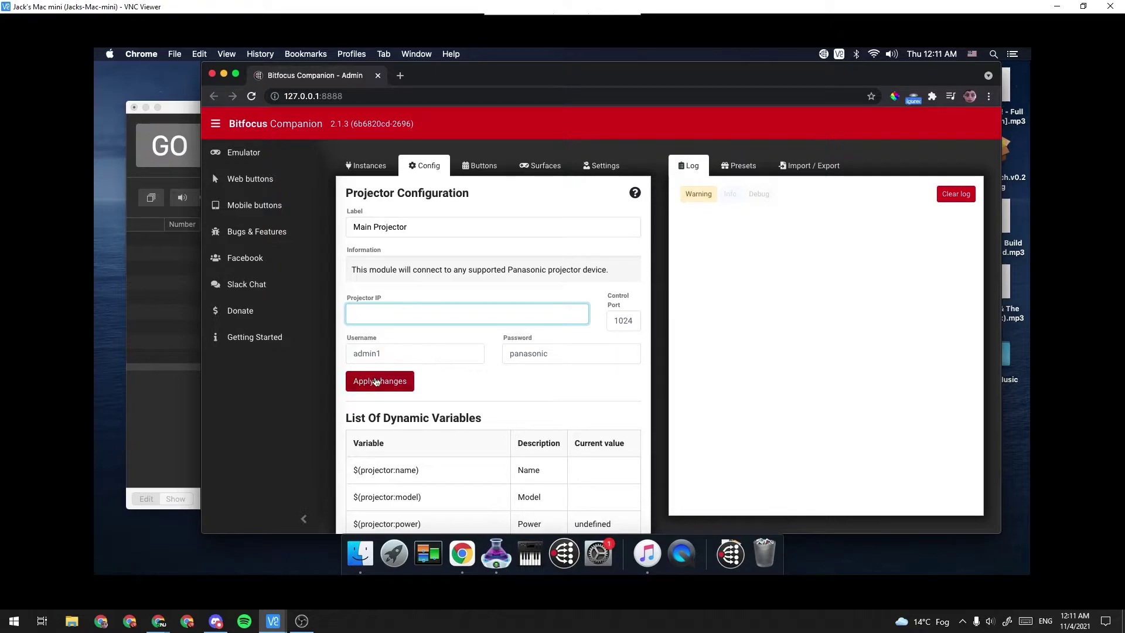
{"action": "left_click", "coordinate": [376, 381]}
{"action": "left_click", "coordinate": [352, 173]}
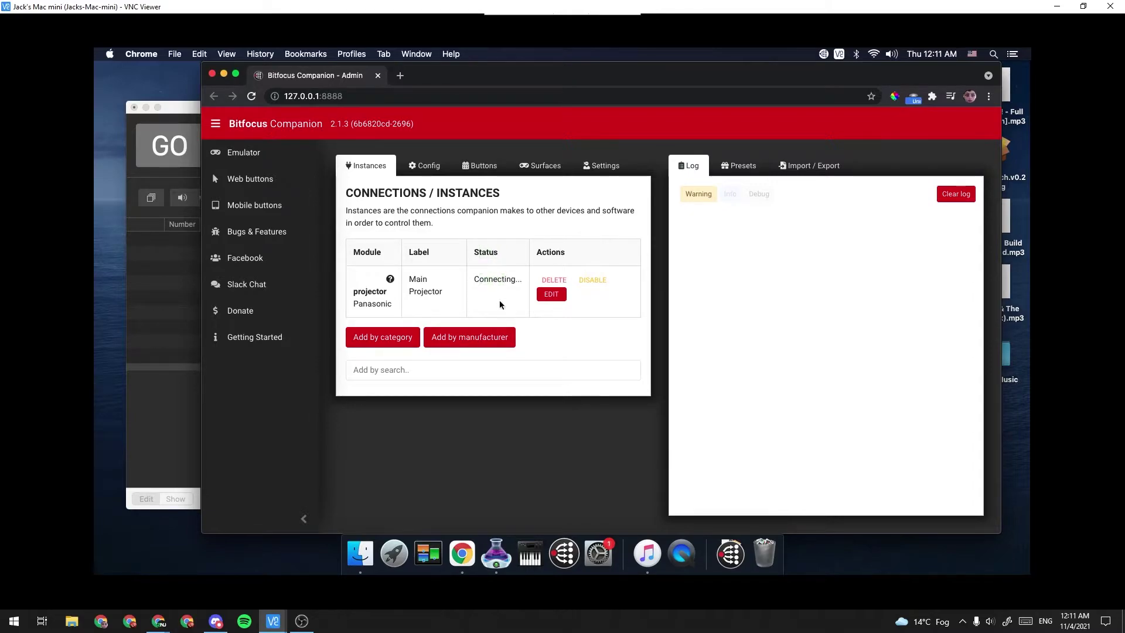
Make button 1.2 on page 1 a regular button labelled 'Shutter On'.
{"action": "left_click", "coordinate": [480, 166]}
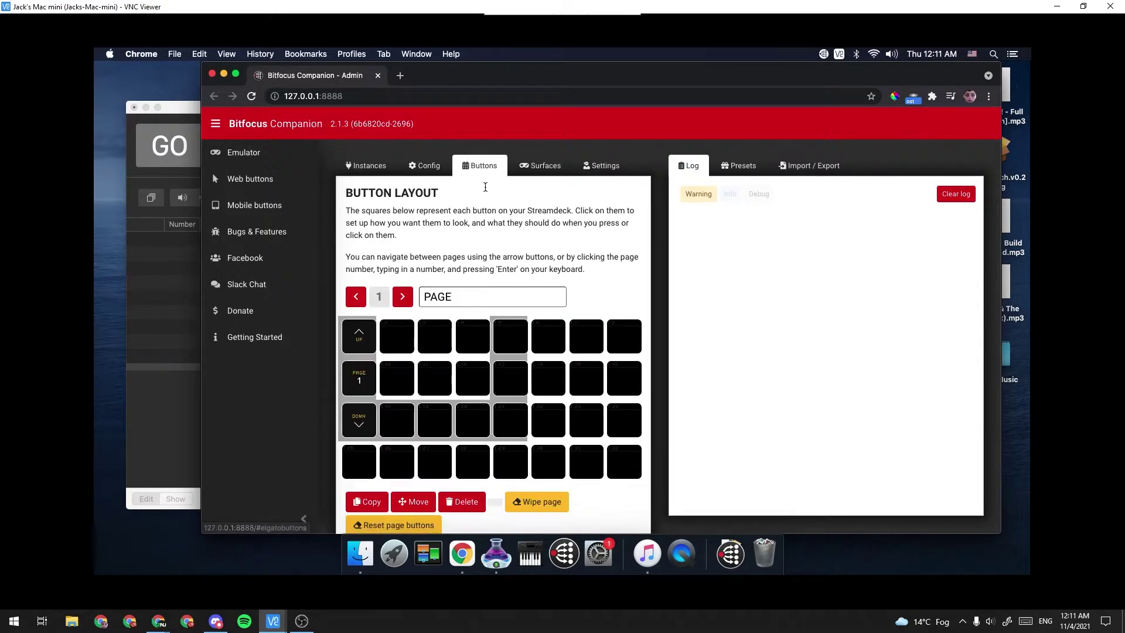
{"action": "left_click", "coordinate": [398, 342]}
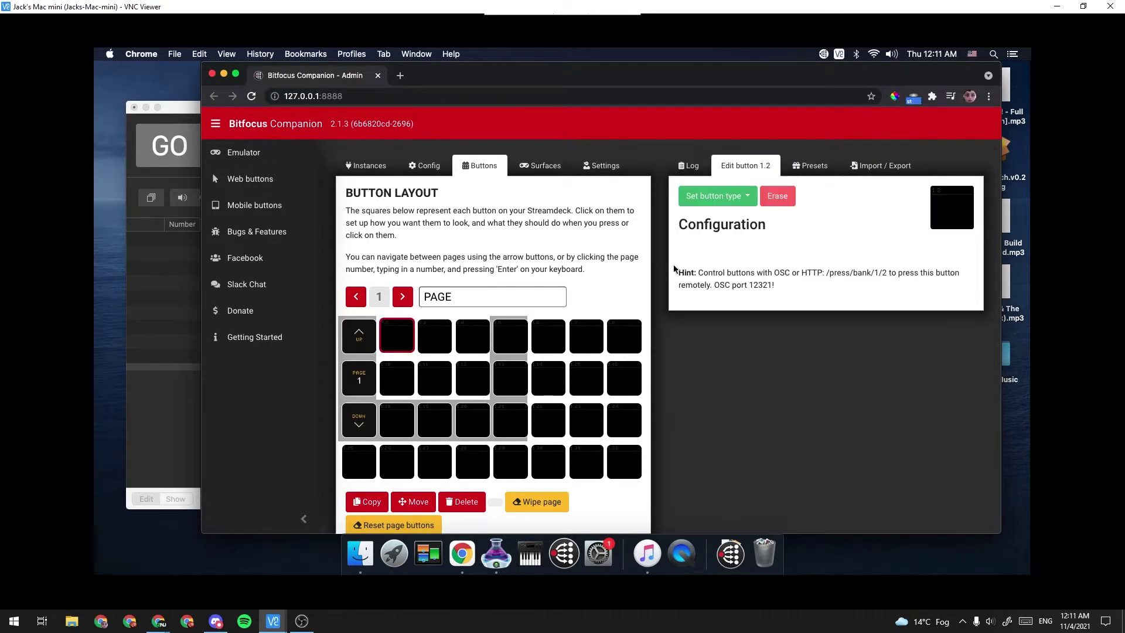
{"action": "left_click", "coordinate": [727, 201]}
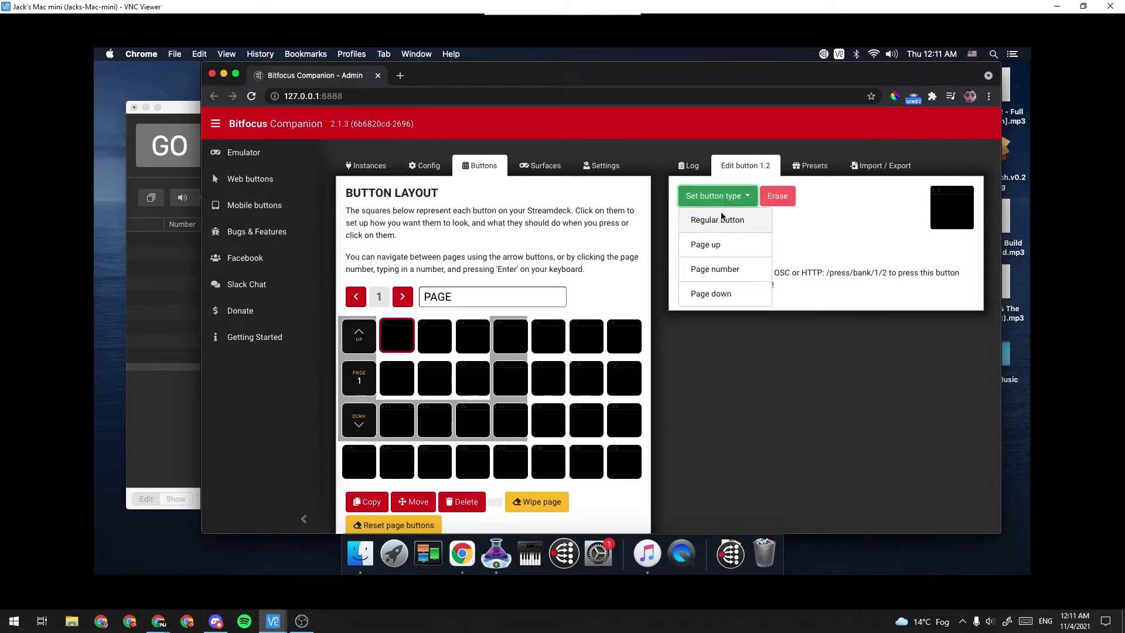
{"action": "left_click", "coordinate": [725, 219]}
{"action": "left_click", "coordinate": [722, 269]}
{"action": "type", "text": "S"}
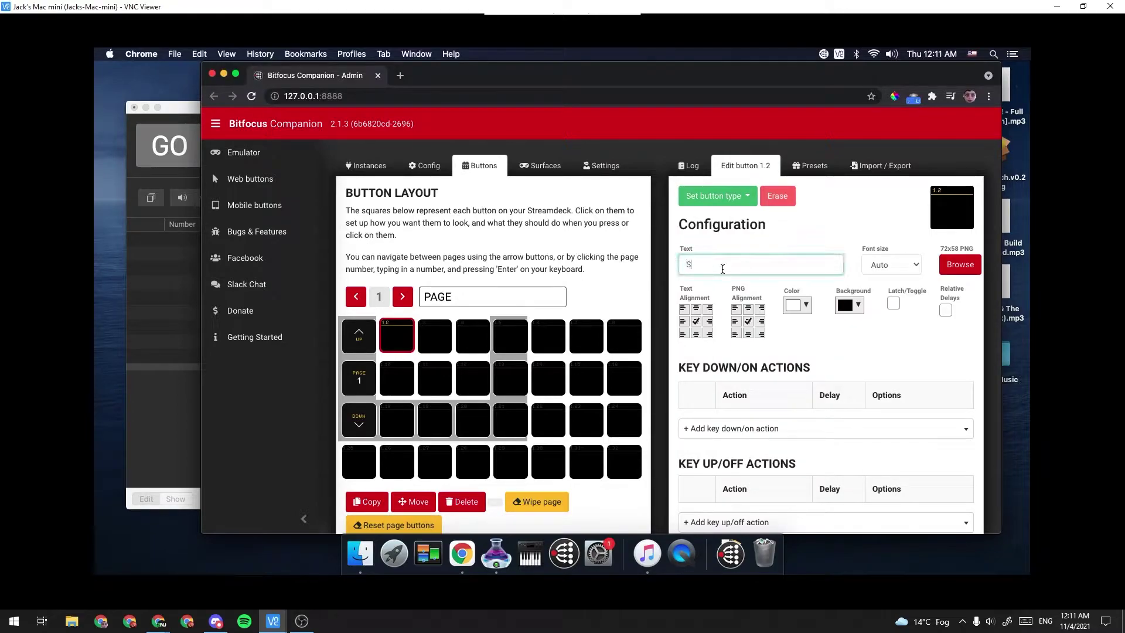
{"action": "type", "text": "hutter On"}
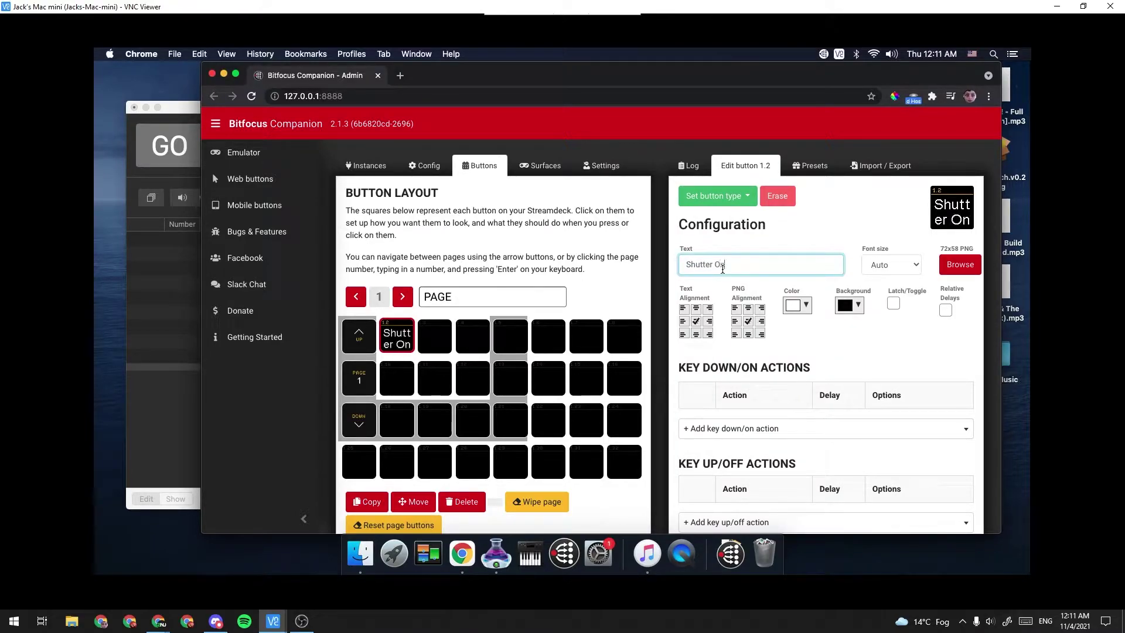
Make button 1.3 a regular button labelled 'Shutter Off'.
{"action": "left_click", "coordinate": [434, 339]}
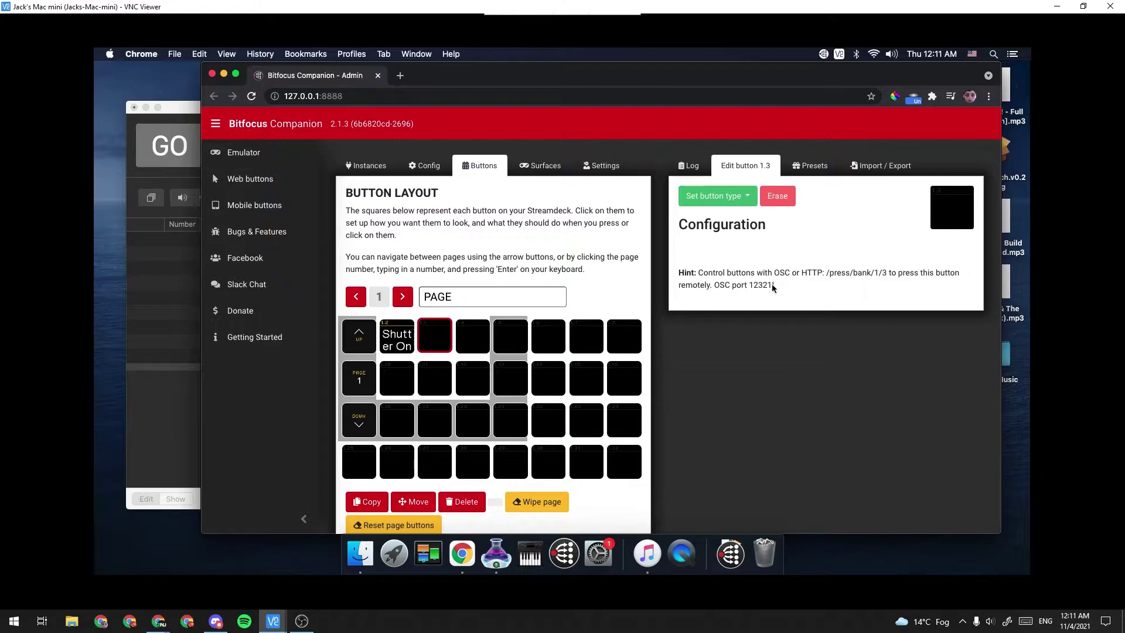
{"action": "left_click", "coordinate": [720, 201]}
{"action": "left_click", "coordinate": [717, 231]}
{"action": "left_click", "coordinate": [712, 256]}
{"action": "type", "text": "S"}
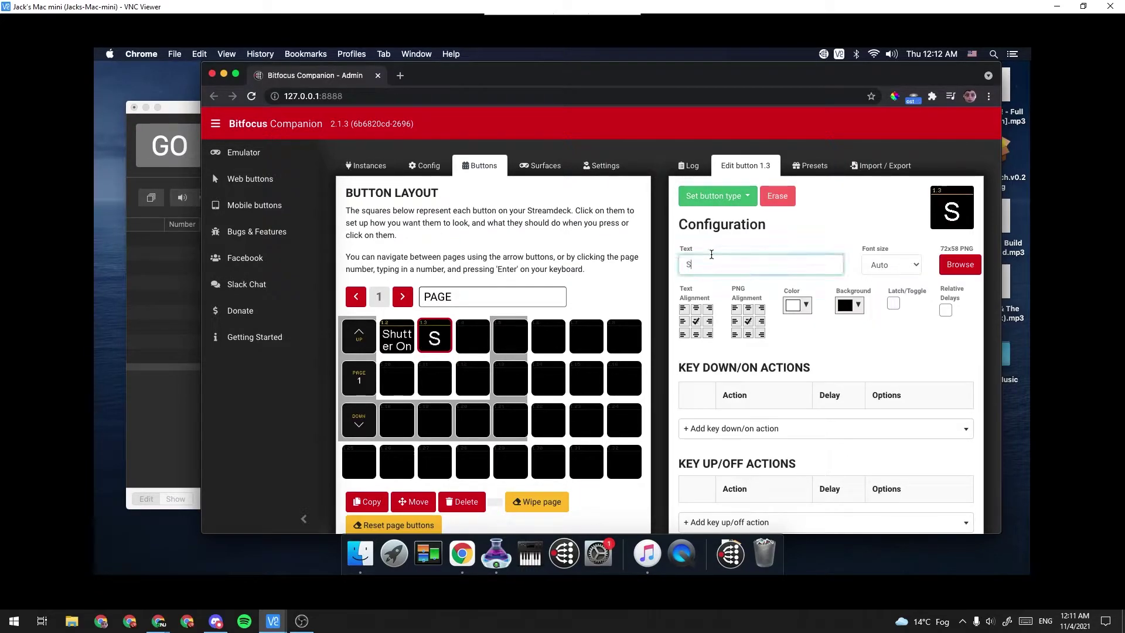
{"action": "type", "text": "hutter Off"}
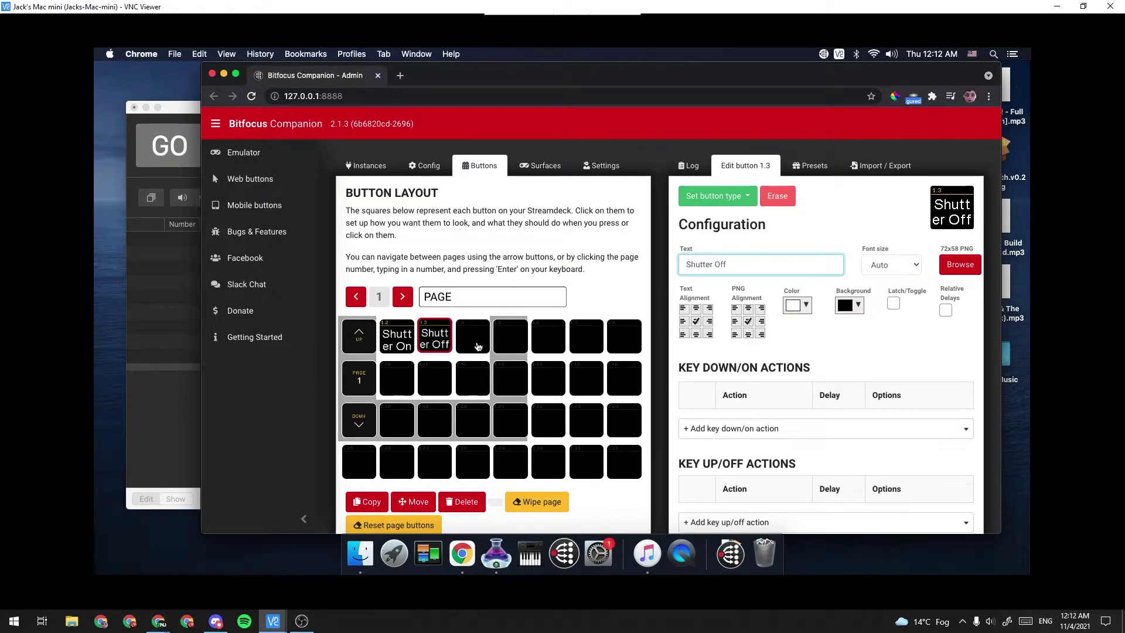
{"action": "left_click", "coordinate": [396, 349]}
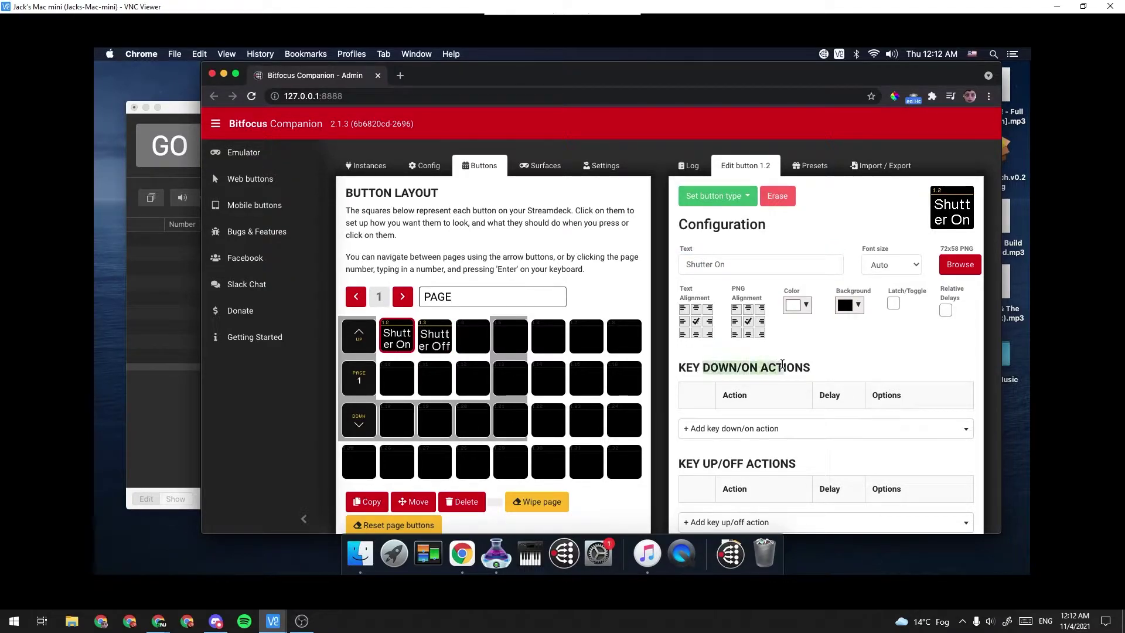
Give button 1.2 the Main Projector shutter on/off action with mode 'on'.
{"action": "left_click", "coordinate": [747, 431]}
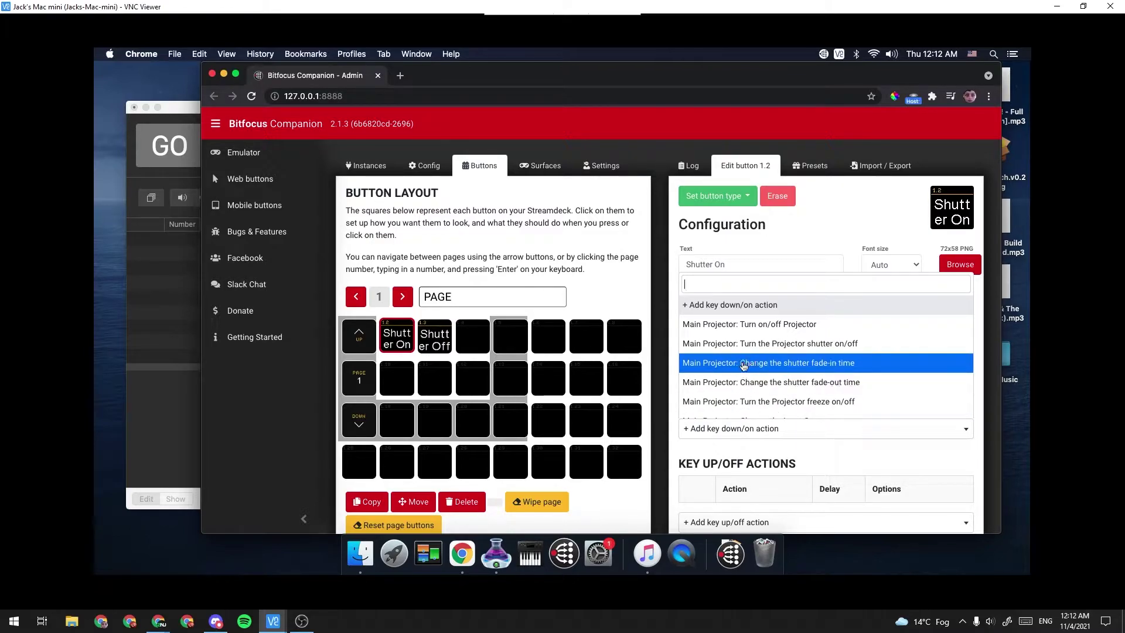
{"action": "left_click", "coordinate": [851, 345]}
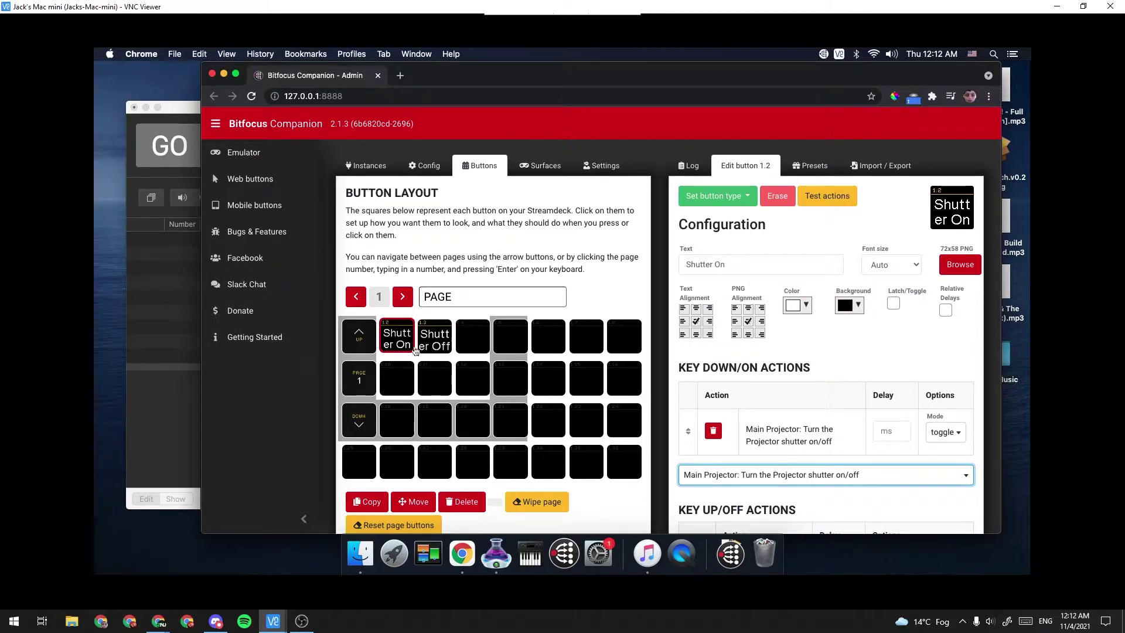
{"action": "left_click", "coordinate": [944, 438]}
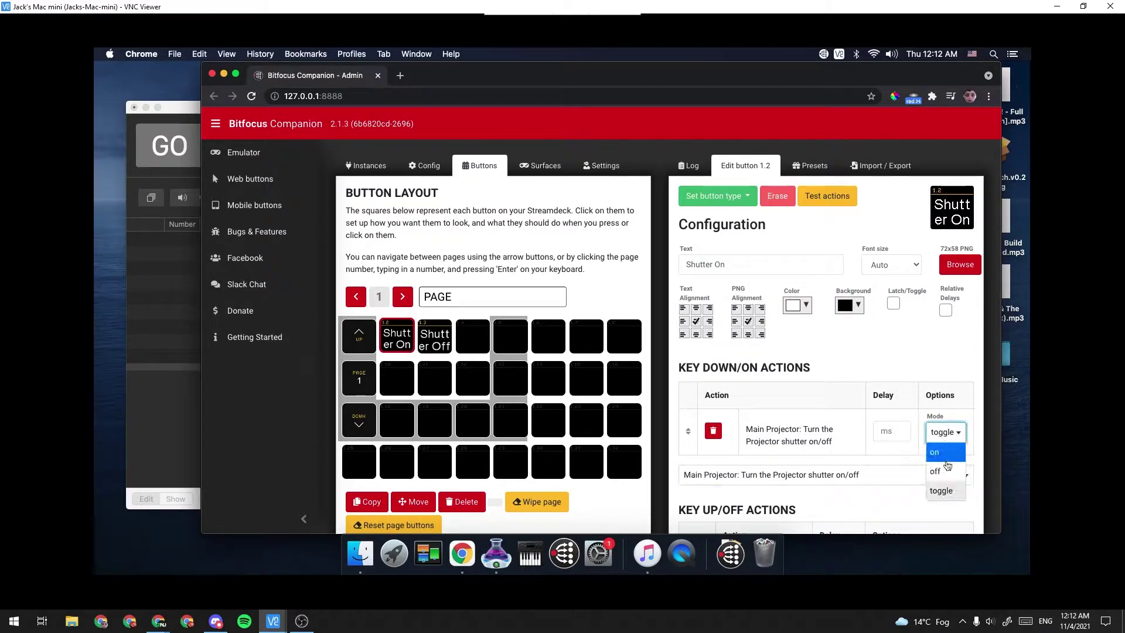
{"action": "left_click", "coordinate": [943, 461]}
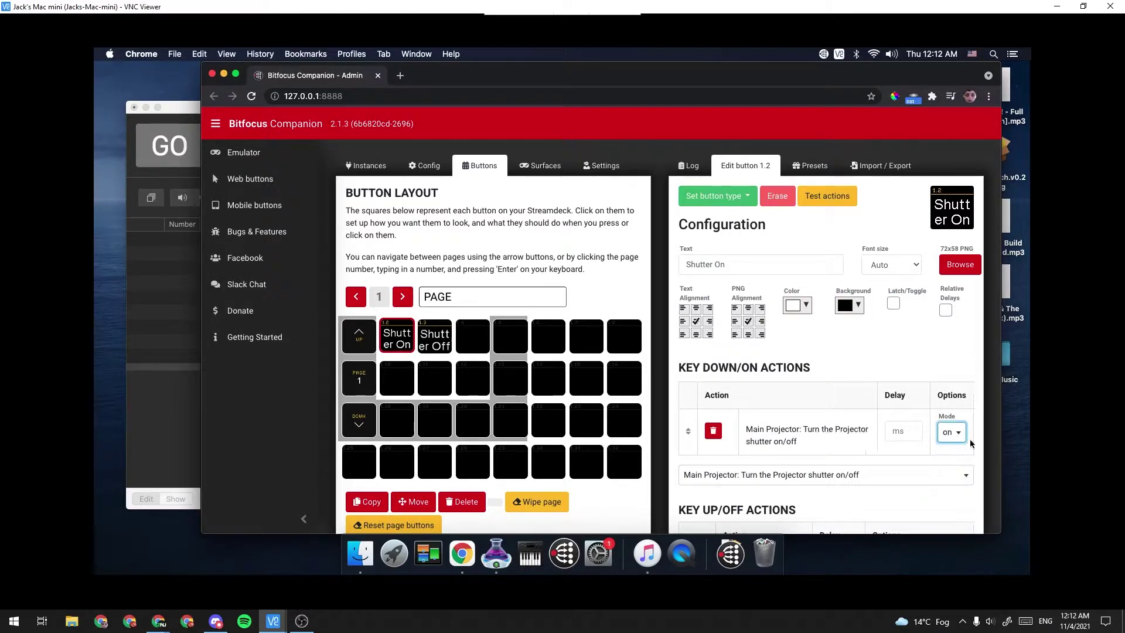
Give button 1.3 the Main Projector shutter on/off action with mode 'off'.
{"action": "left_click", "coordinate": [432, 342]}
{"action": "left_click", "coordinate": [773, 433]}
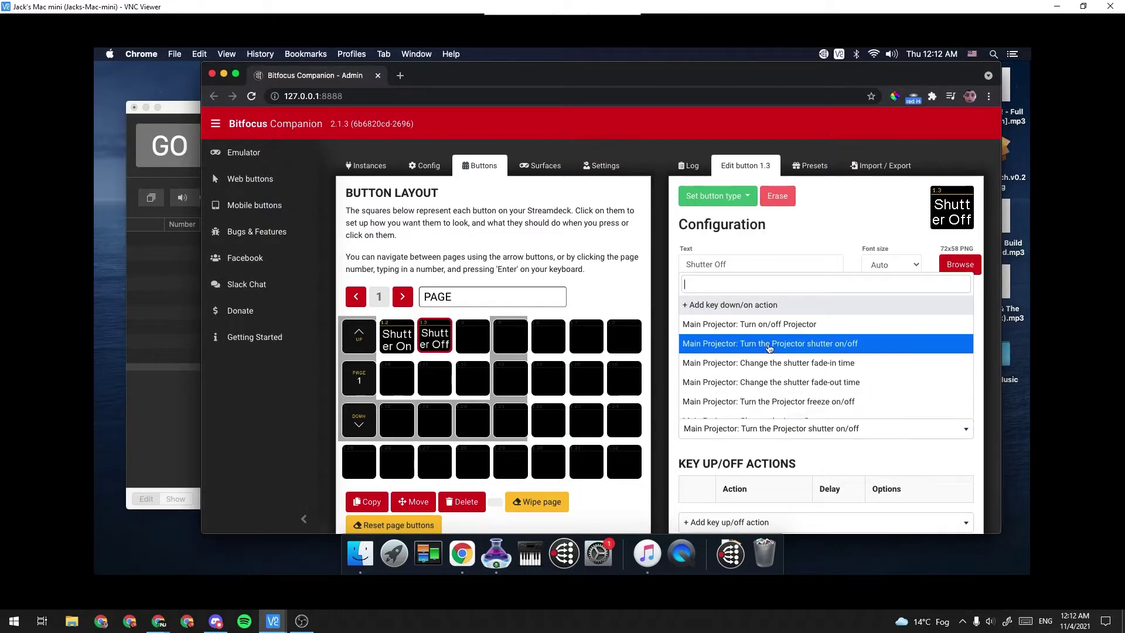
{"action": "left_click", "coordinate": [870, 350]}
{"action": "left_click", "coordinate": [949, 438]}
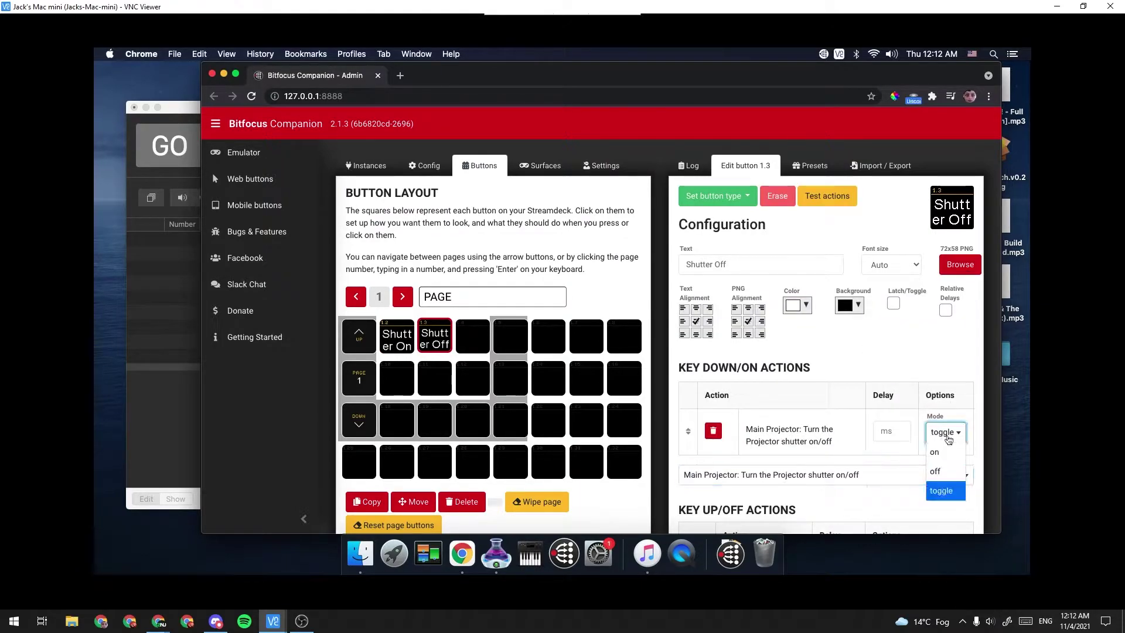
{"action": "left_click", "coordinate": [945, 473]}
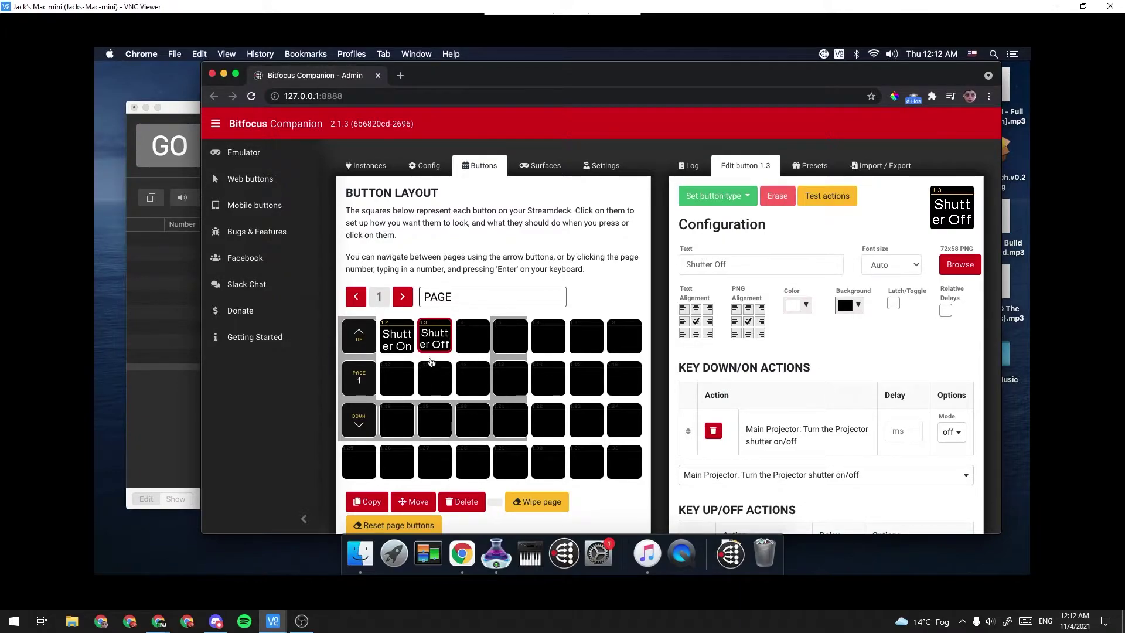
Scroll Companion's Settings to the OSC Remote Control section listing port 12321 and /press/bank commands.
{"action": "left_click", "coordinate": [596, 170]}
{"action": "scroll", "coordinate": [378, 281], "scroll_direction": "down", "scroll_amount": 3}
{"action": "scroll", "coordinate": [384, 281], "scroll_direction": "down", "scroll_amount": 10}
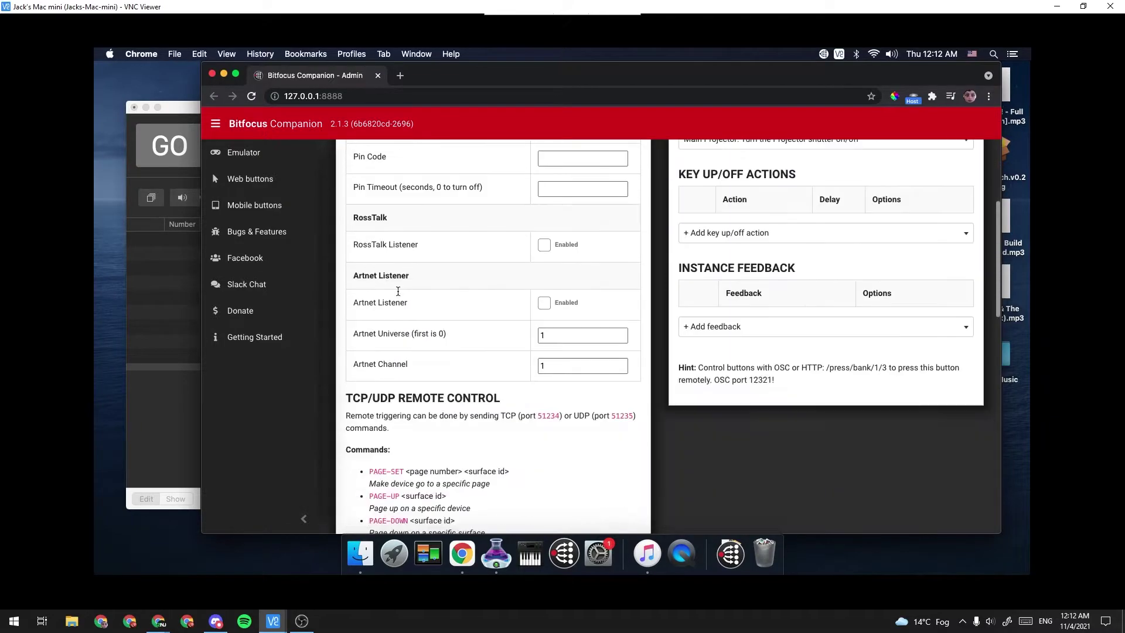
{"action": "scroll", "coordinate": [401, 295], "scroll_direction": "down", "scroll_amount": 3}
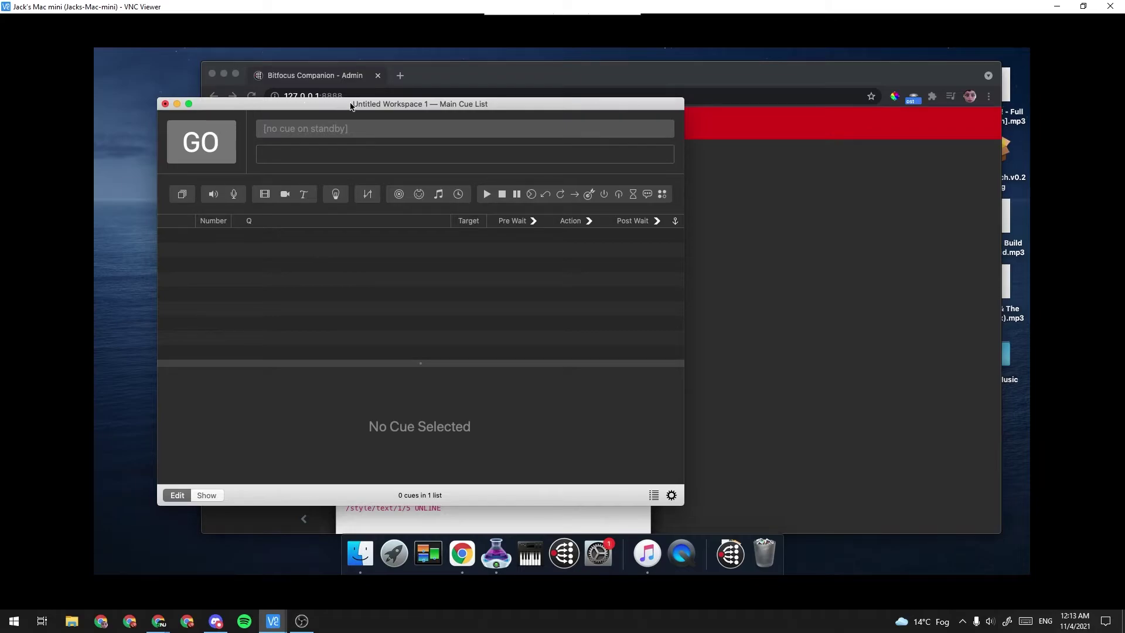
Name QLab network patch 1 'Companion' in the workspace settings.
{"action": "left_click_drag", "start_coordinate": [430, 108], "coordinate": [450, 112]}
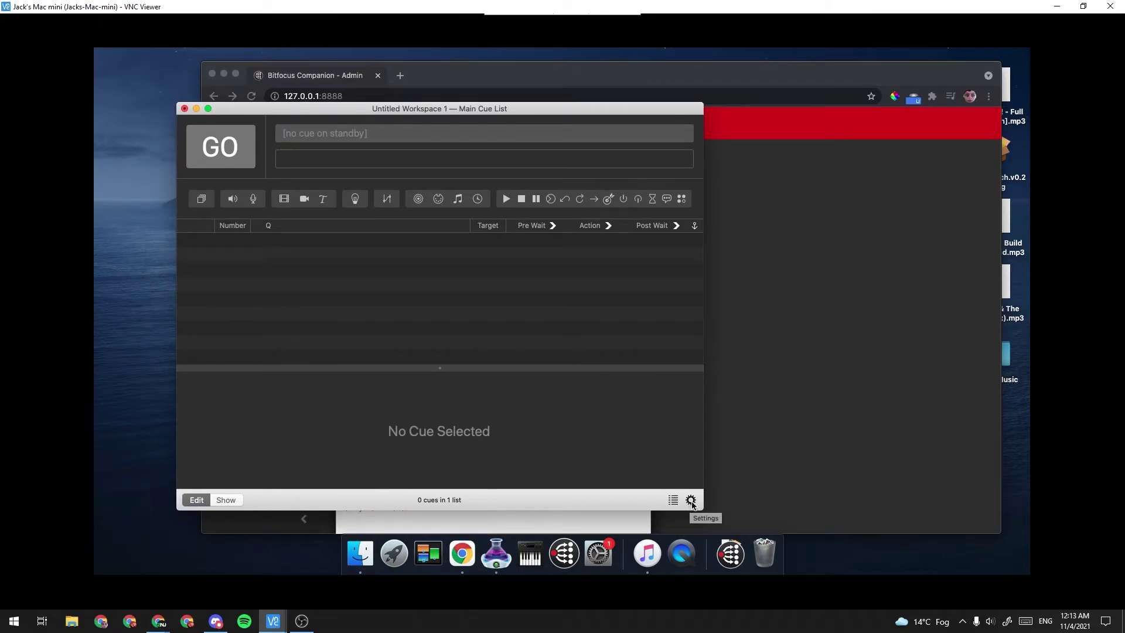
{"action": "left_click", "coordinate": [692, 501]}
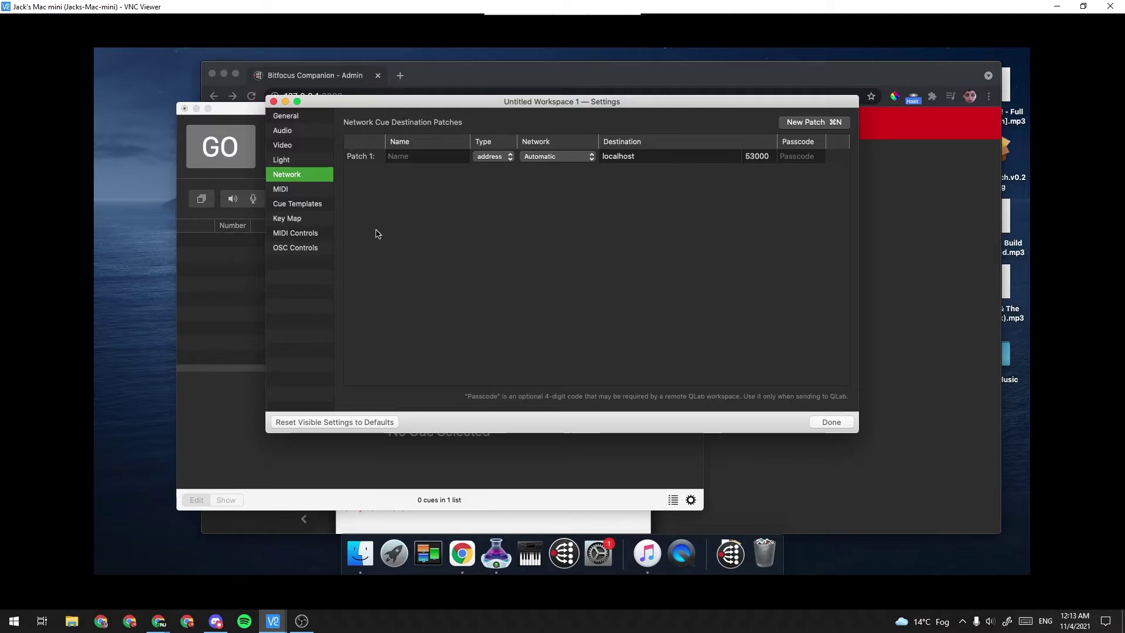
{"action": "left_click", "coordinate": [428, 157]}
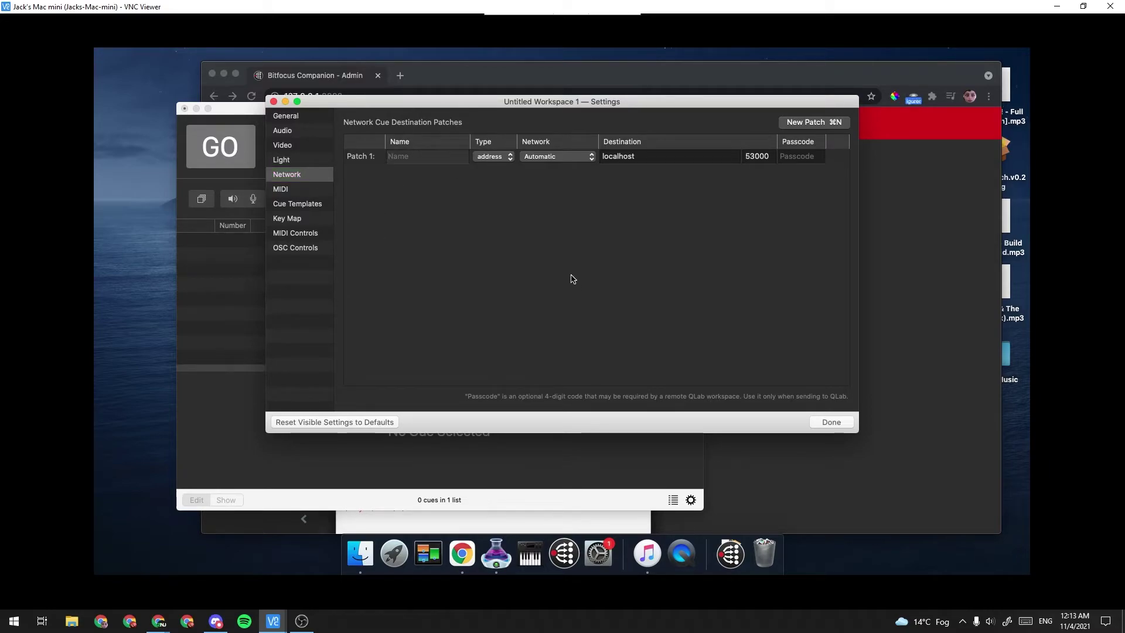
{"action": "type", "text": "Companion"}
{"action": "left_click", "coordinate": [639, 152]}
Keep destination localhost, change the patch port to 12321 and close the settings.
{"action": "left_click", "coordinate": [614, 158]}
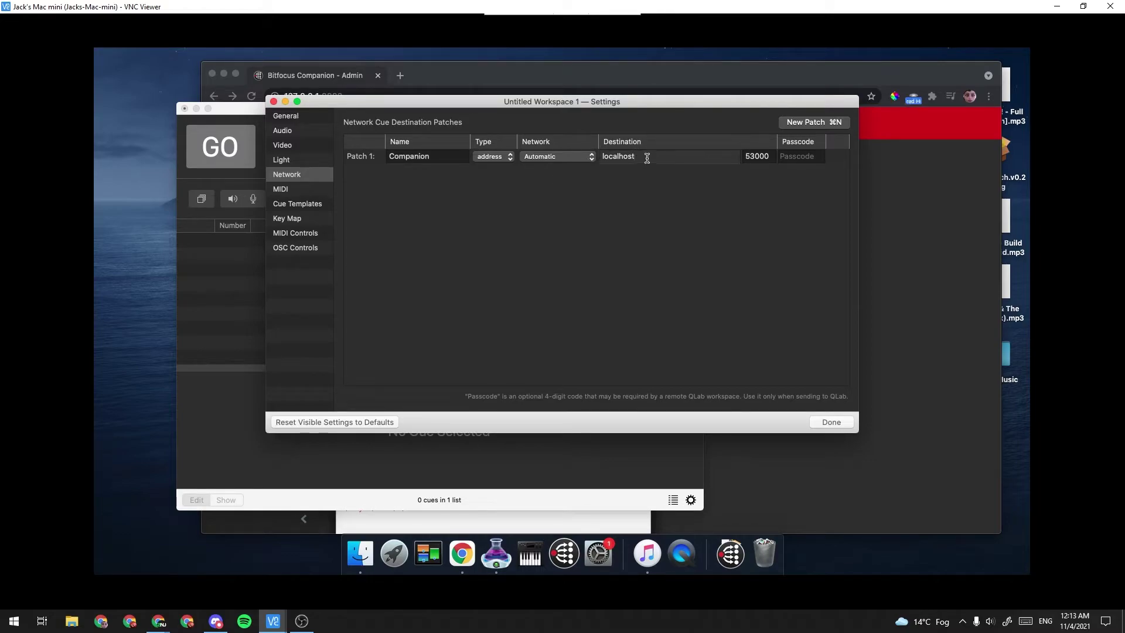
{"action": "left_click", "coordinate": [928, 157]}
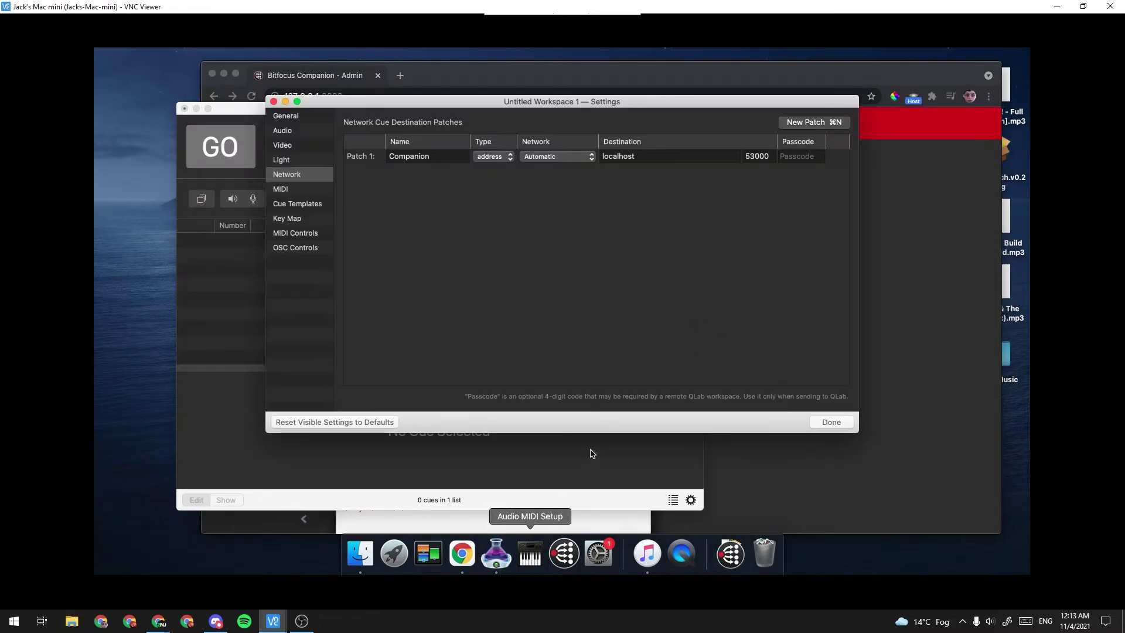
{"action": "left_click", "coordinate": [496, 552]}
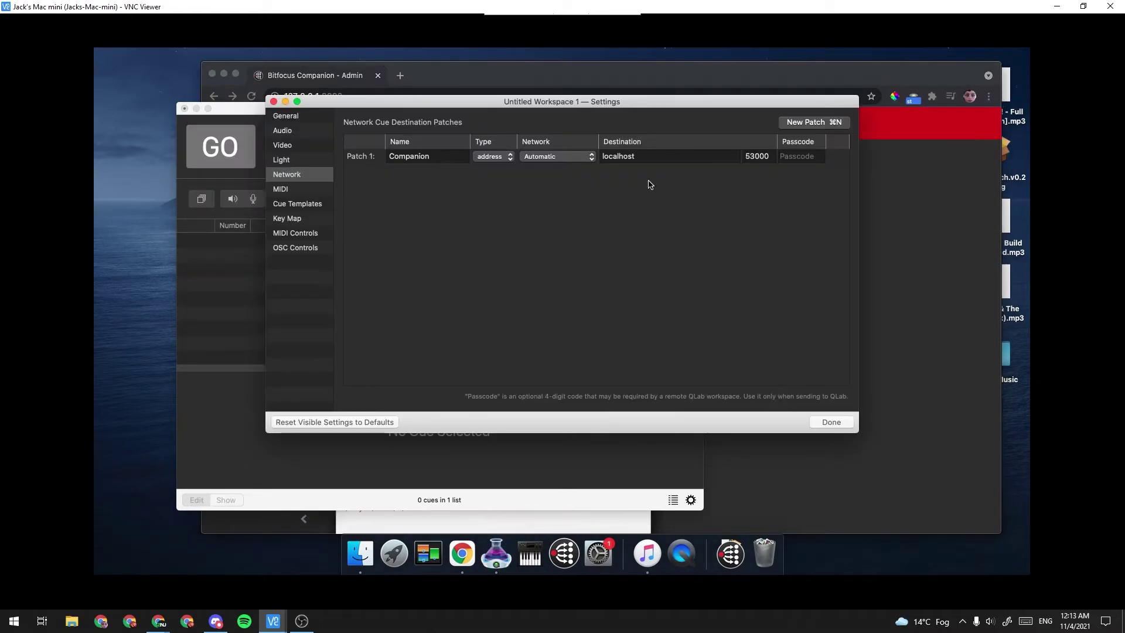
{"action": "double_click", "coordinate": [641, 156]}
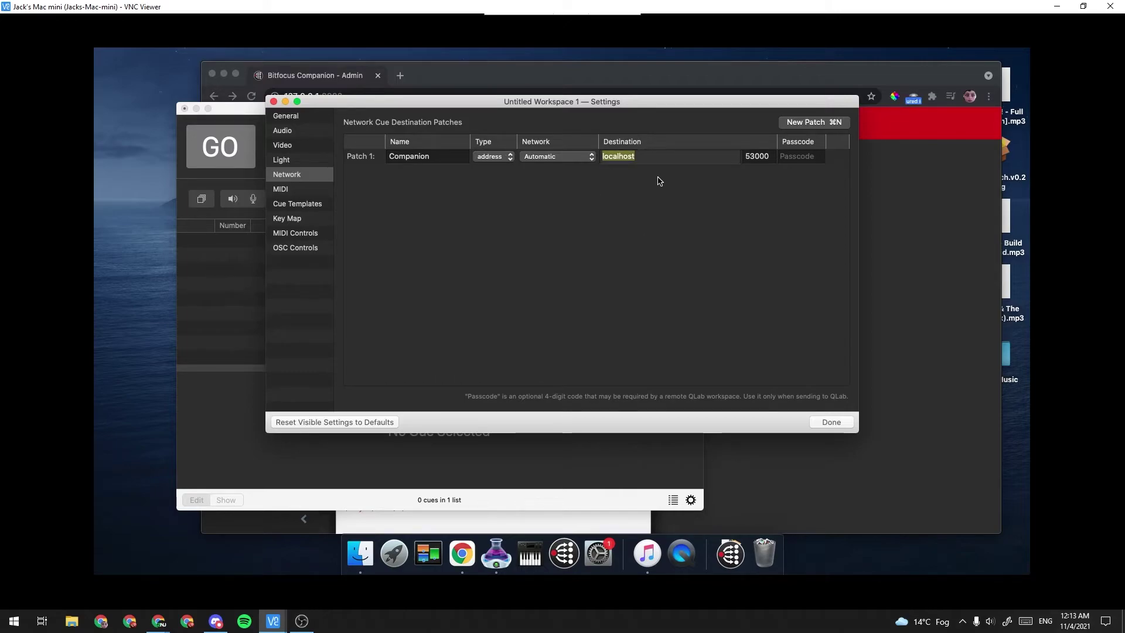
{"action": "left_click", "coordinate": [770, 159]}
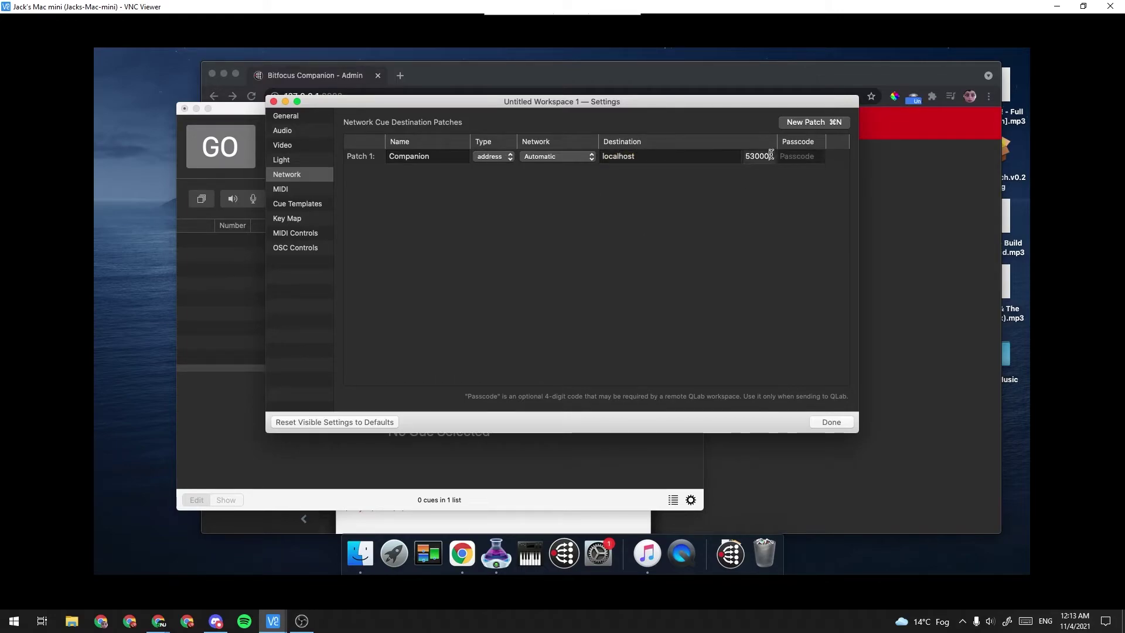
{"action": "left_click", "coordinate": [911, 286]}
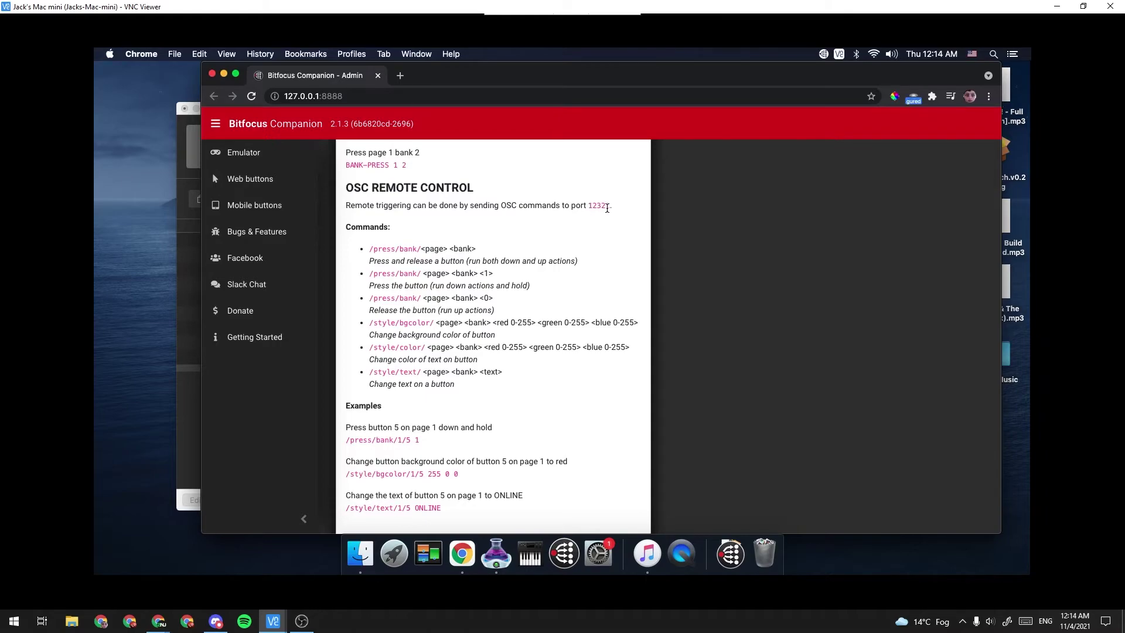
{"action": "left_click", "coordinate": [496, 554]}
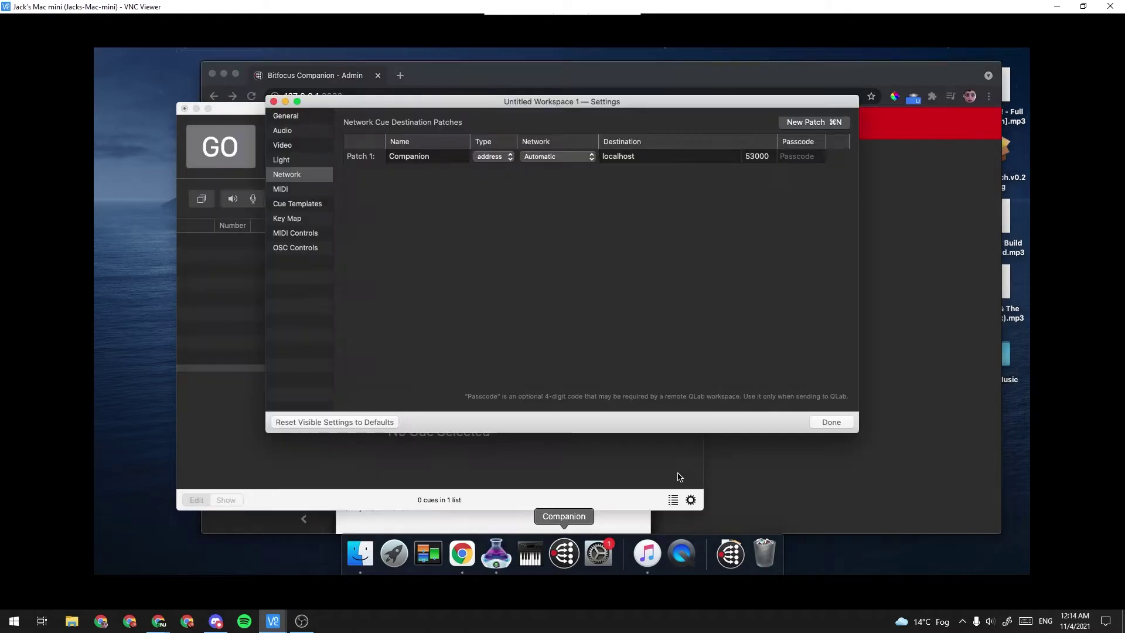
{"action": "left_click", "coordinate": [768, 157]}
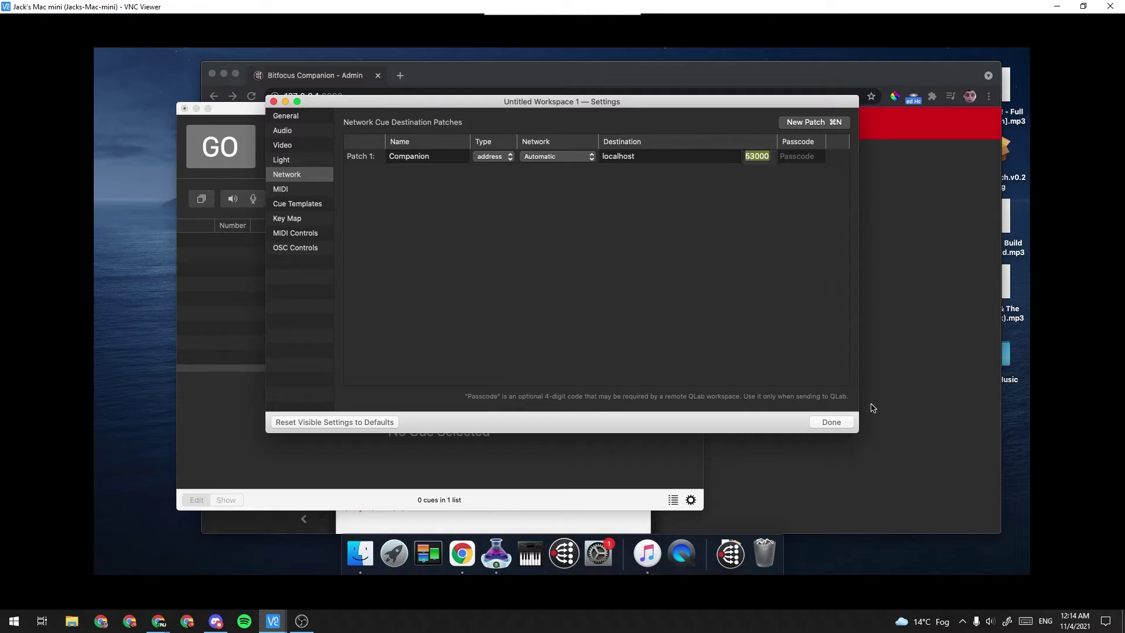
{"action": "type", "text": "12321"}
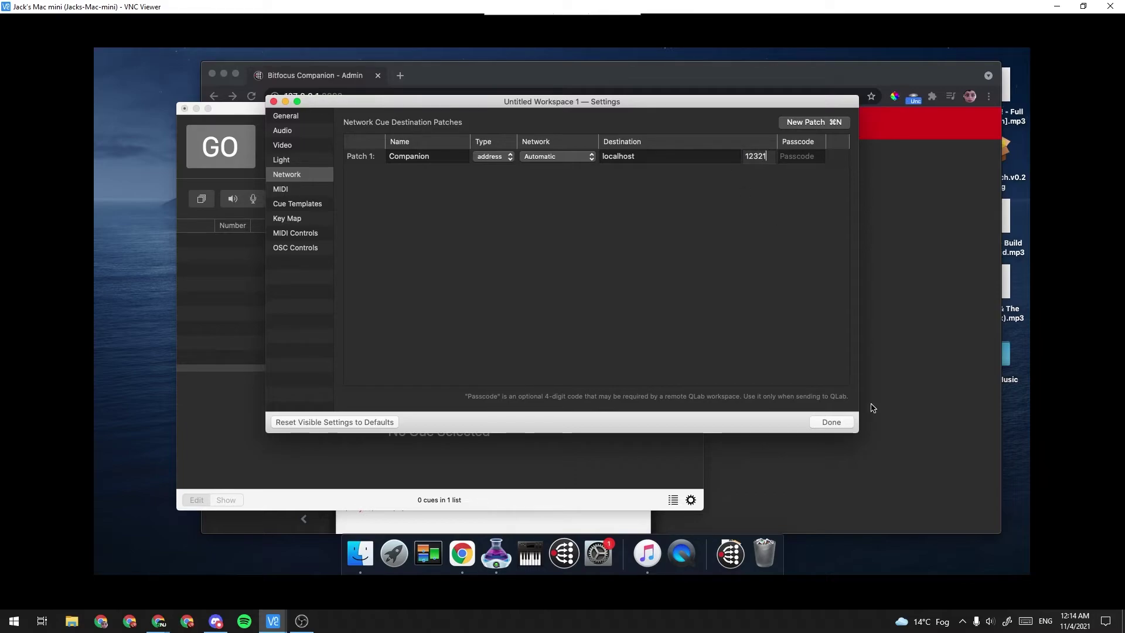
{"action": "left_click", "coordinate": [686, 331]}
{"action": "left_click", "coordinate": [837, 422]}
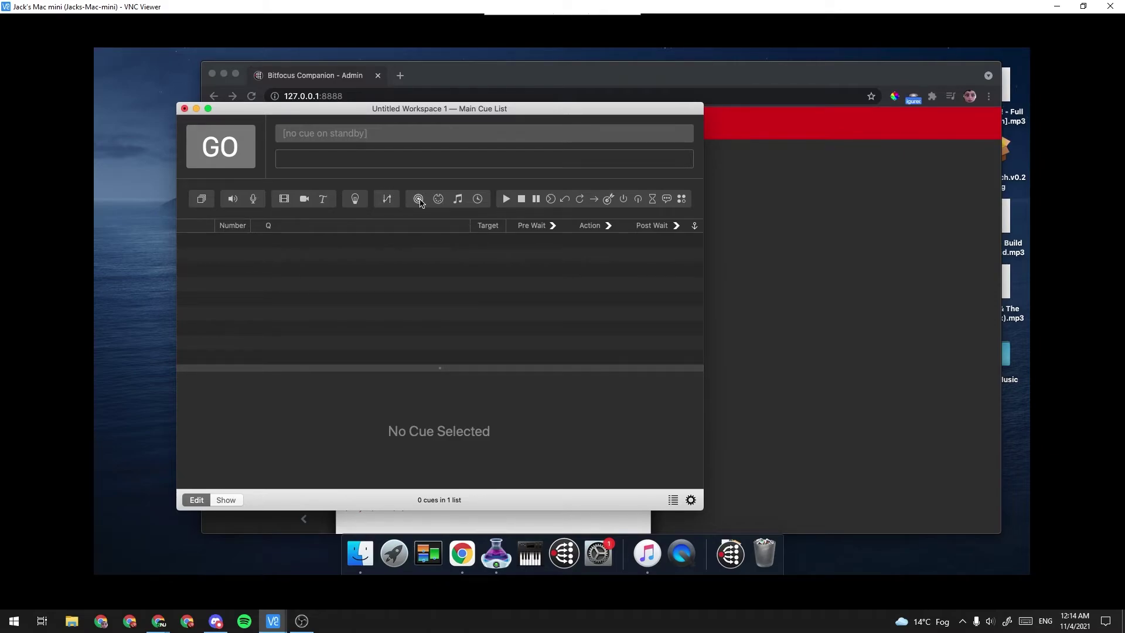
Add a network cue and name it 'Shutter On'.
{"action": "left_click", "coordinate": [388, 198]}
{"action": "left_click", "coordinate": [218, 384]}
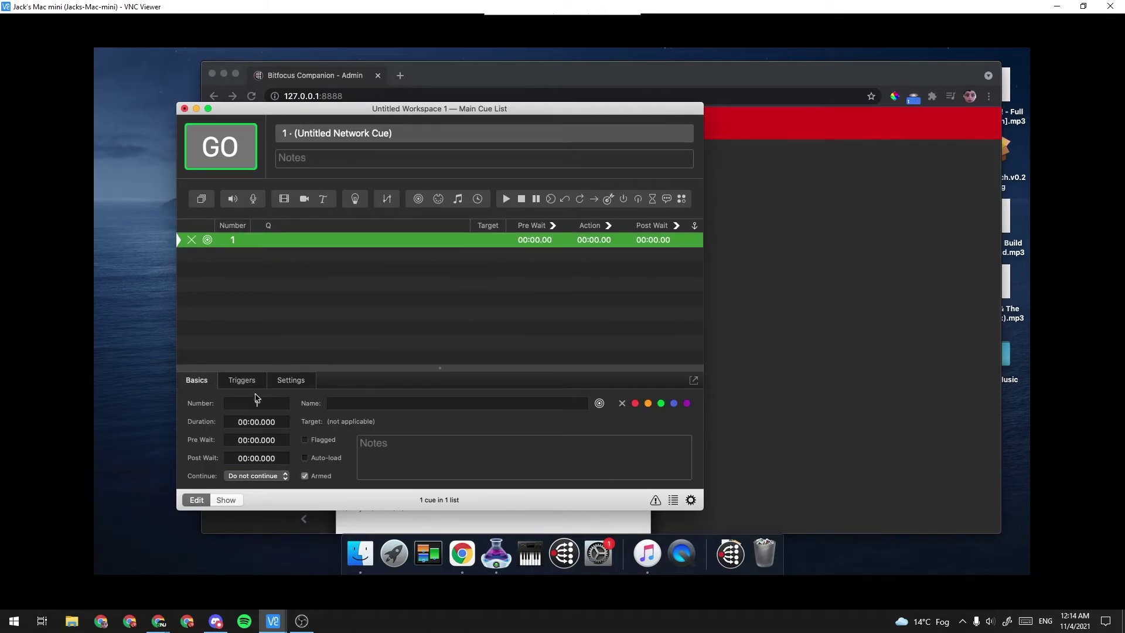
{"action": "left_click", "coordinate": [330, 403]}
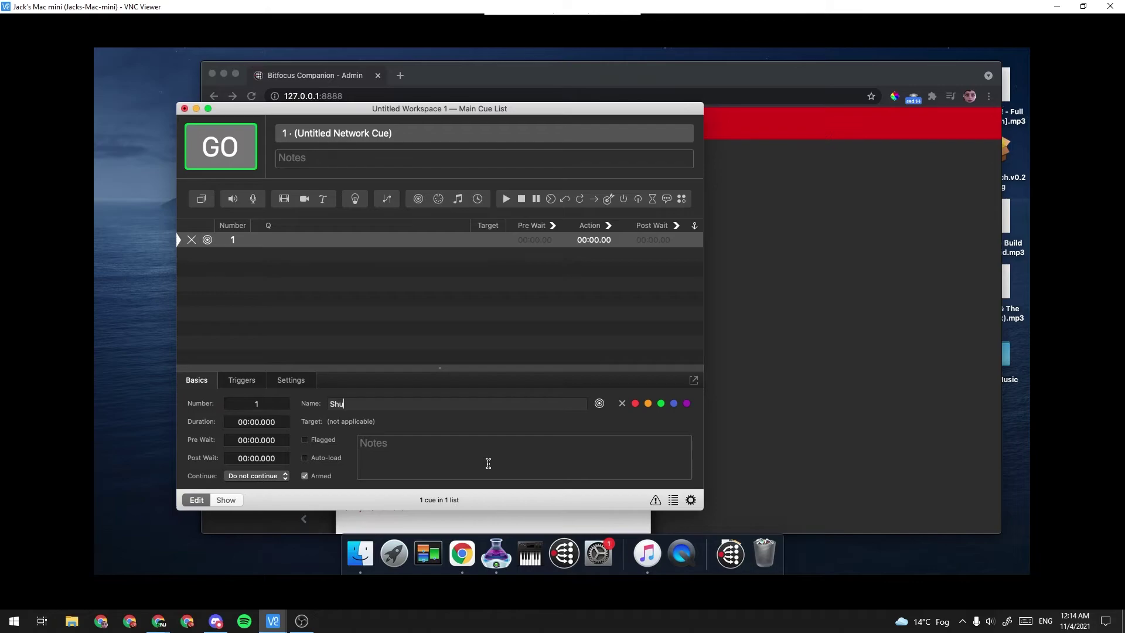
{"action": "type", "text": "Shutter On"}
{"action": "left_click", "coordinate": [276, 267]}
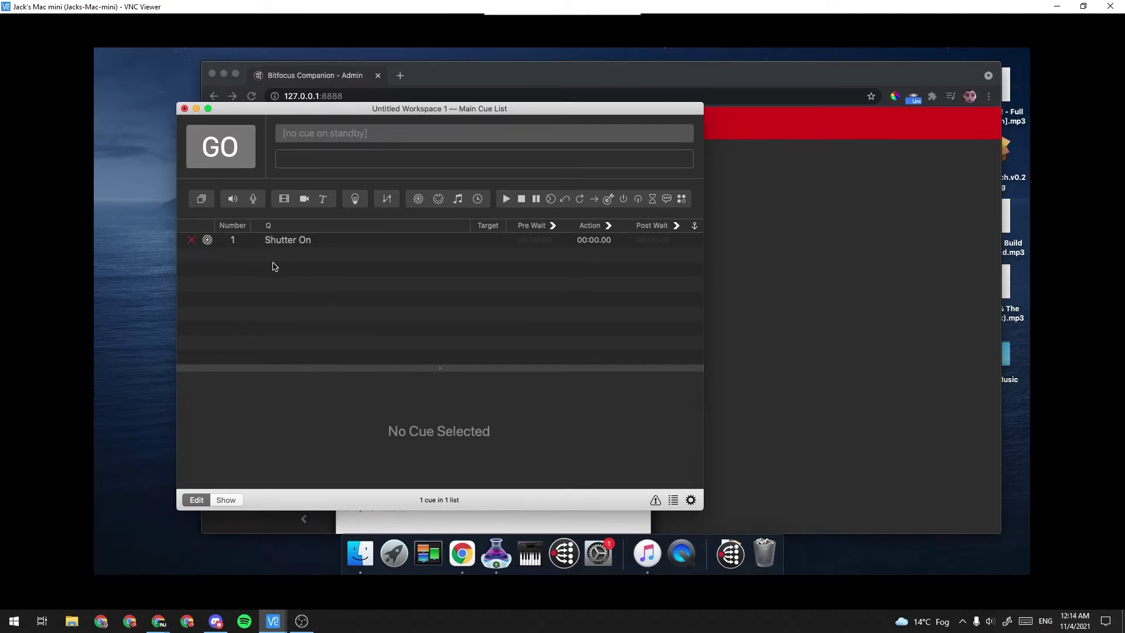
{"action": "left_click", "coordinate": [296, 240]}
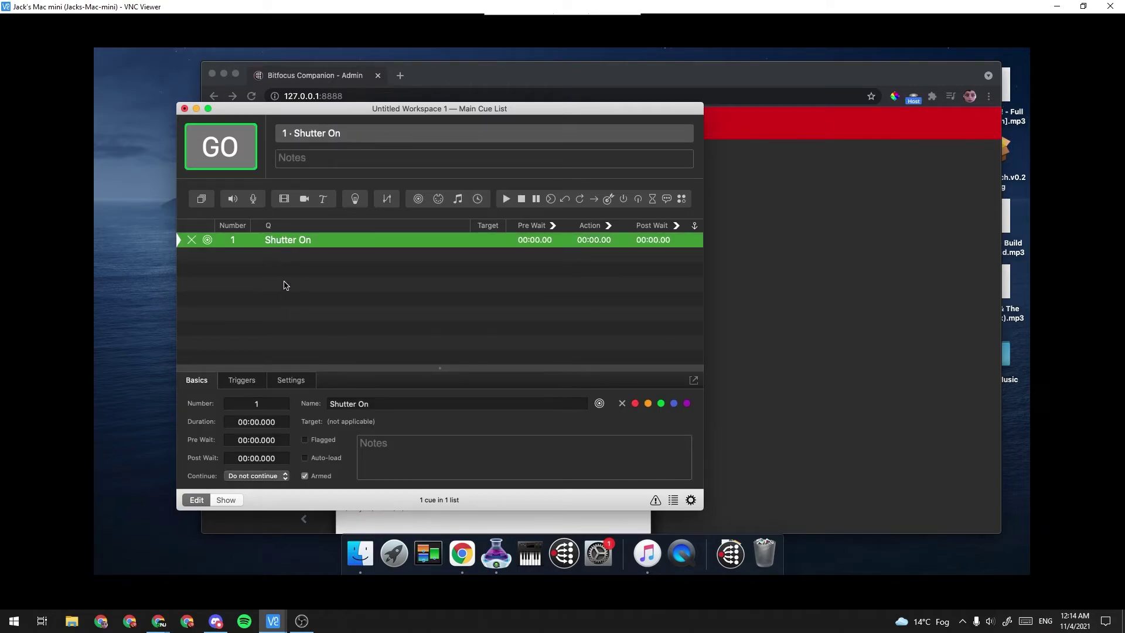
Set the Shutter On cue's destination to '1 - Companion' with an OSC message.
{"action": "left_click", "coordinate": [293, 382]}
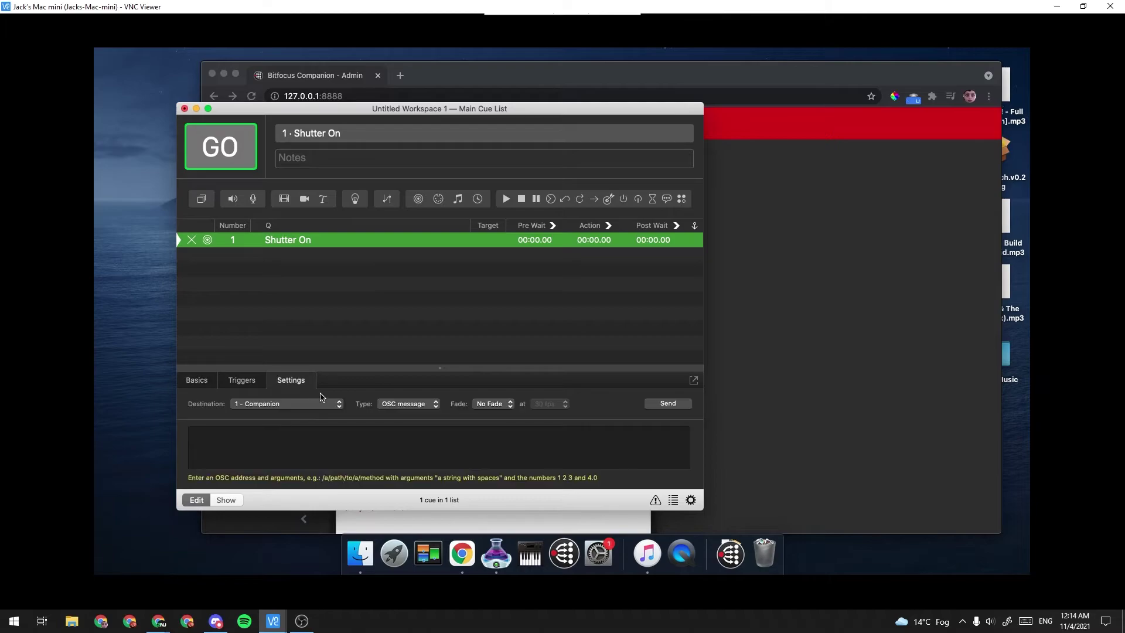
{"action": "left_click", "coordinate": [250, 408]}
{"action": "left_click", "coordinate": [407, 413]}
{"action": "left_click", "coordinate": [373, 443]}
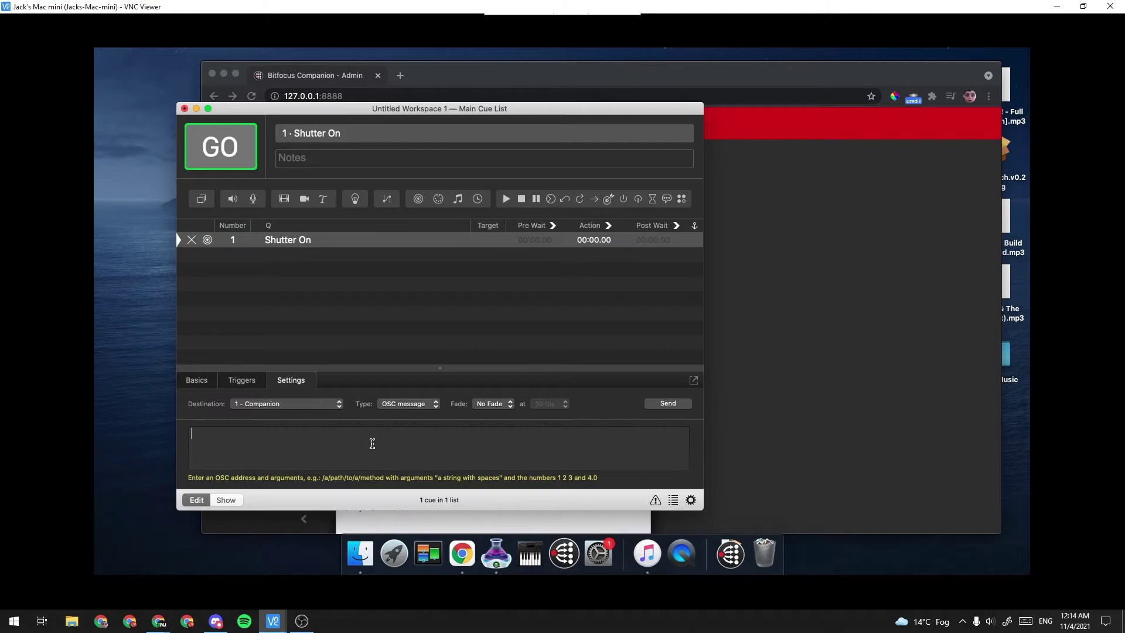
{"action": "left_click", "coordinate": [774, 273]}
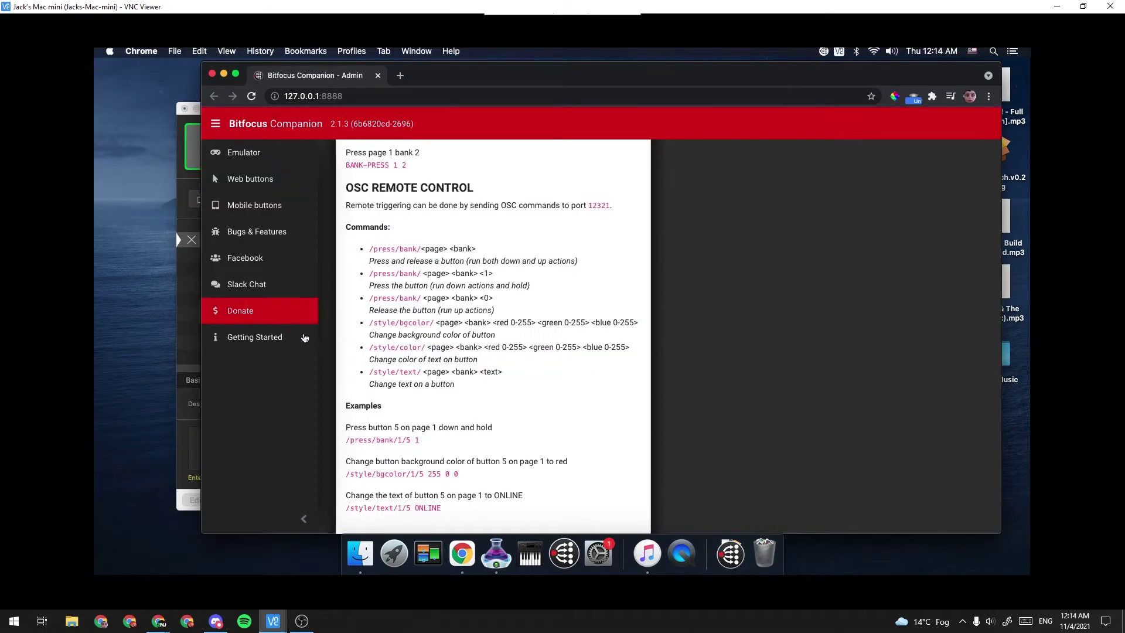
{"action": "scroll", "coordinate": [363, 229], "scroll_direction": "down", "scroll_amount": 1}
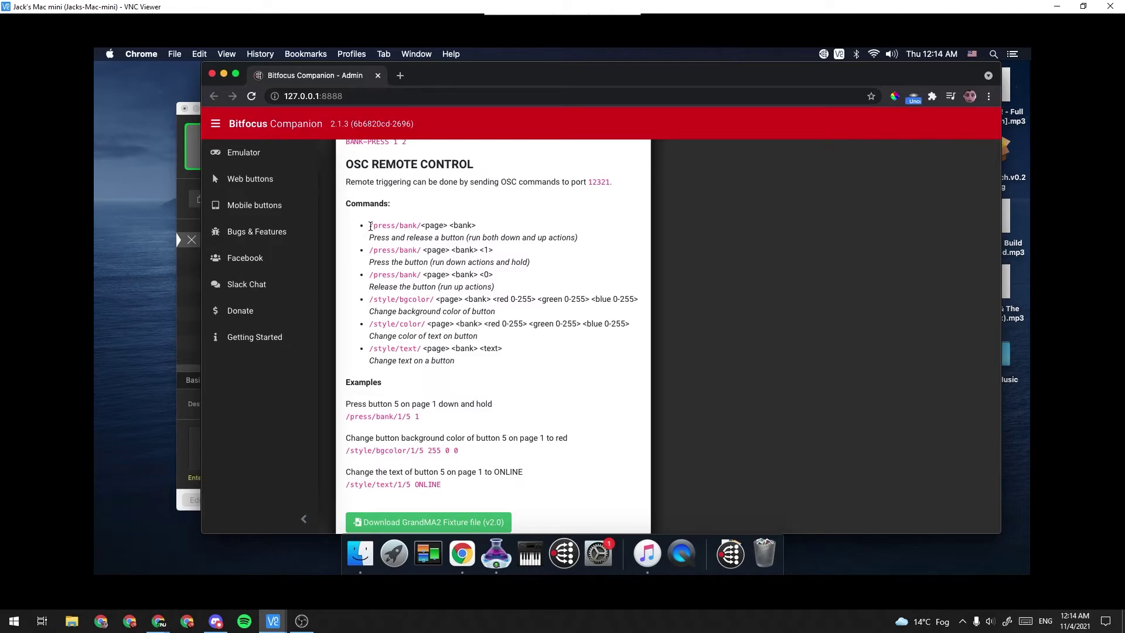
{"action": "left_click_drag", "start_coordinate": [370, 226], "coordinate": [437, 245]}
{"action": "left_click", "coordinate": [379, 247]}
Back in QLab, edit the Shutter On cue's OSC address /press/bank/1/2.
{"action": "left_click", "coordinate": [192, 436]}
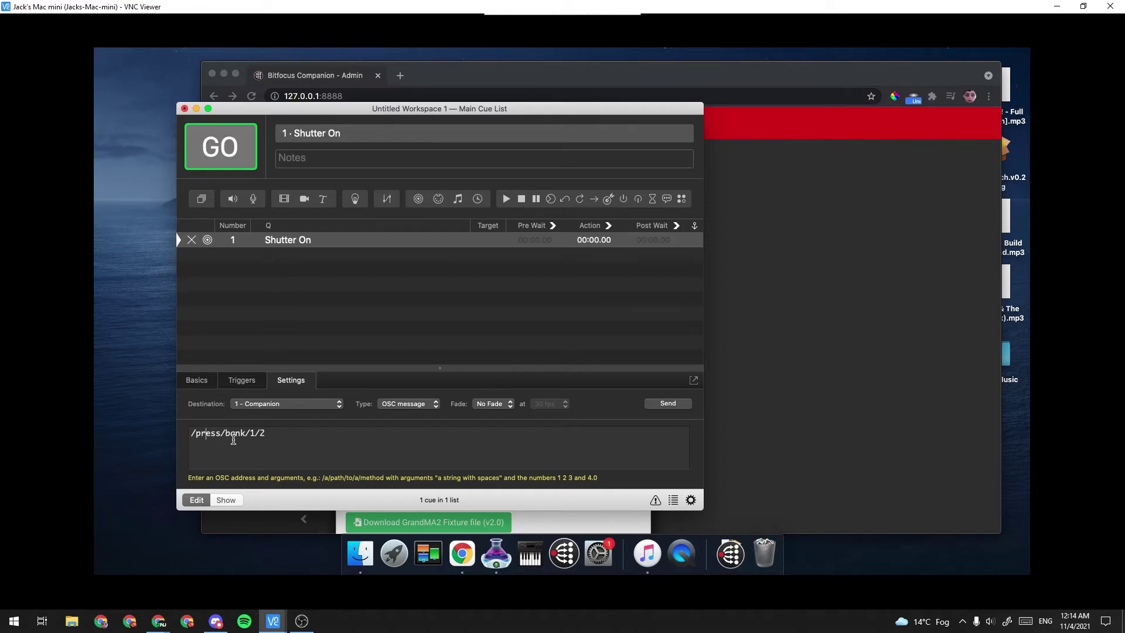
{"action": "left_click", "coordinate": [253, 435]}
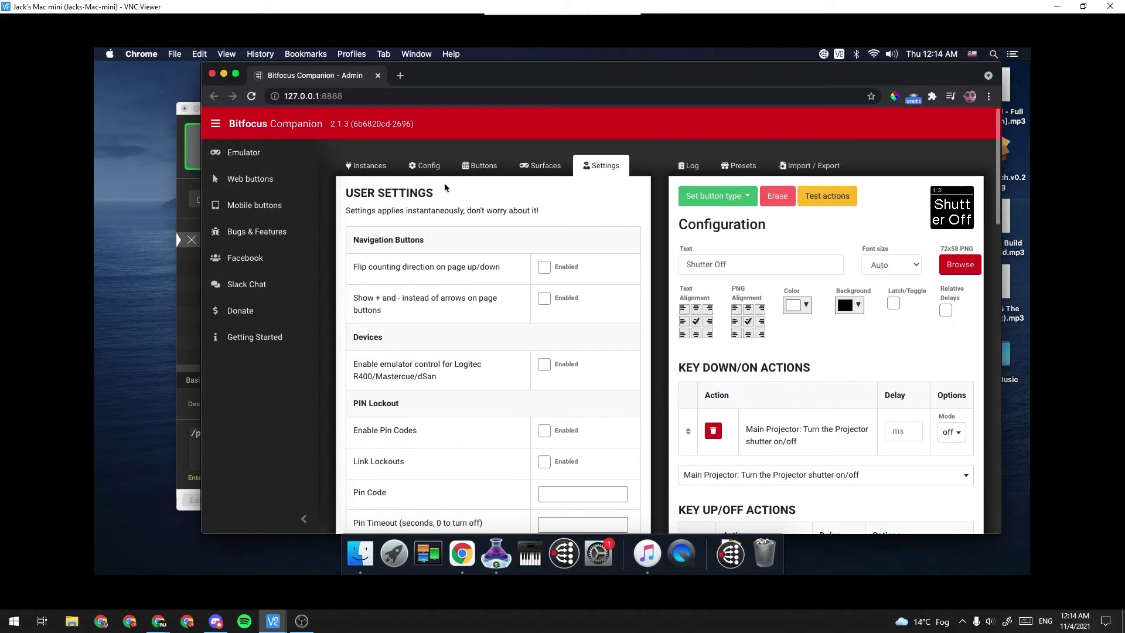
Open Companion button 1.2 to review its Shutter On shutter action.
{"action": "left_click", "coordinate": [480, 166]}
{"action": "left_click", "coordinate": [405, 346]}
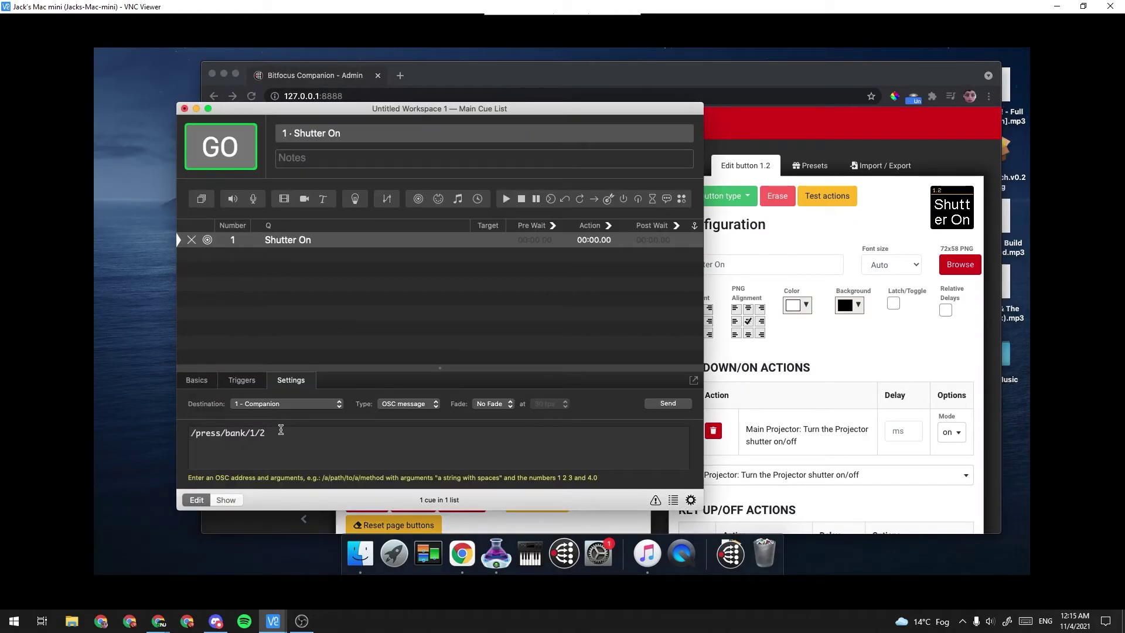
Duplicate the Shutter On cue as cue 2 named 'Shutter Off'.
{"action": "left_click", "coordinate": [230, 278]}
{"action": "left_click", "coordinate": [281, 245]}
{"action": "key", "text": "space"}
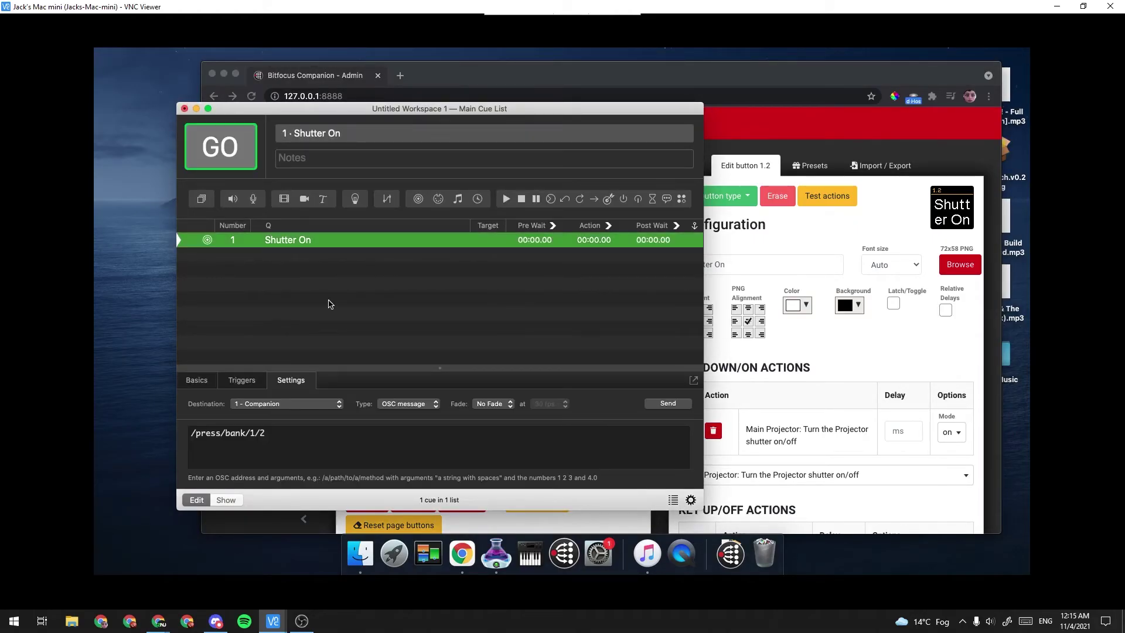
{"action": "key", "text": "super+d"}
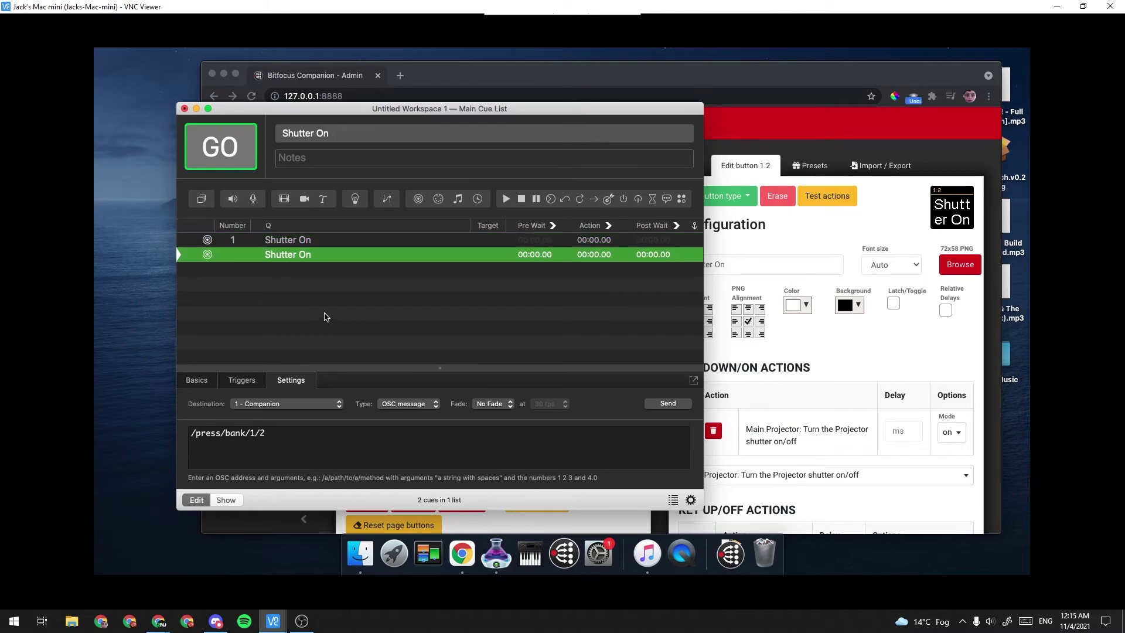
{"action": "left_click", "coordinate": [205, 381]}
{"action": "left_click", "coordinate": [379, 403]}
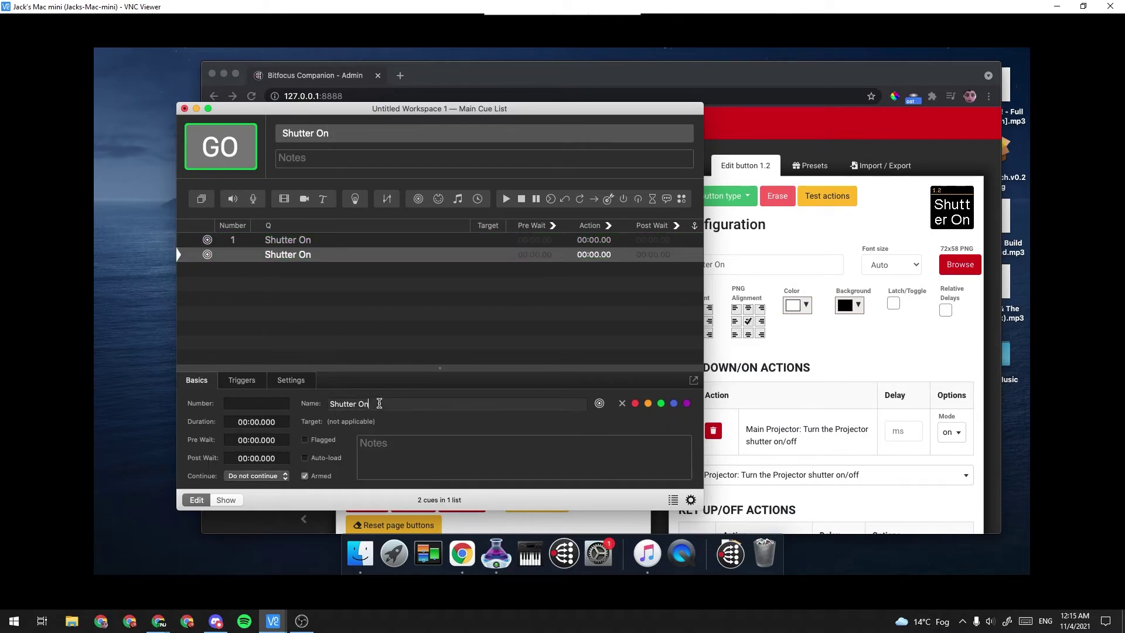
{"action": "type", "text": "ff"}
{"action": "left_click", "coordinate": [254, 404]}
{"action": "type", "text": "2"}
{"action": "left_click", "coordinate": [303, 335]}
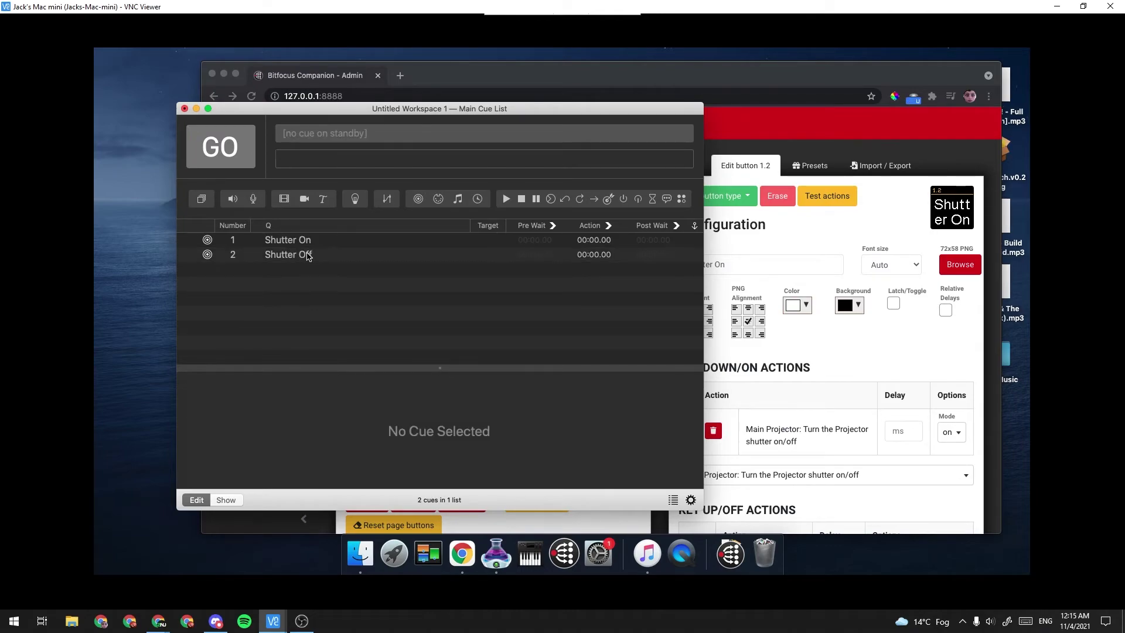
Set the Shutter Off cue's OSC address to /press/bank/1/3 and compare both cues.
{"action": "left_click", "coordinate": [302, 255]}
{"action": "left_click", "coordinate": [290, 380]}
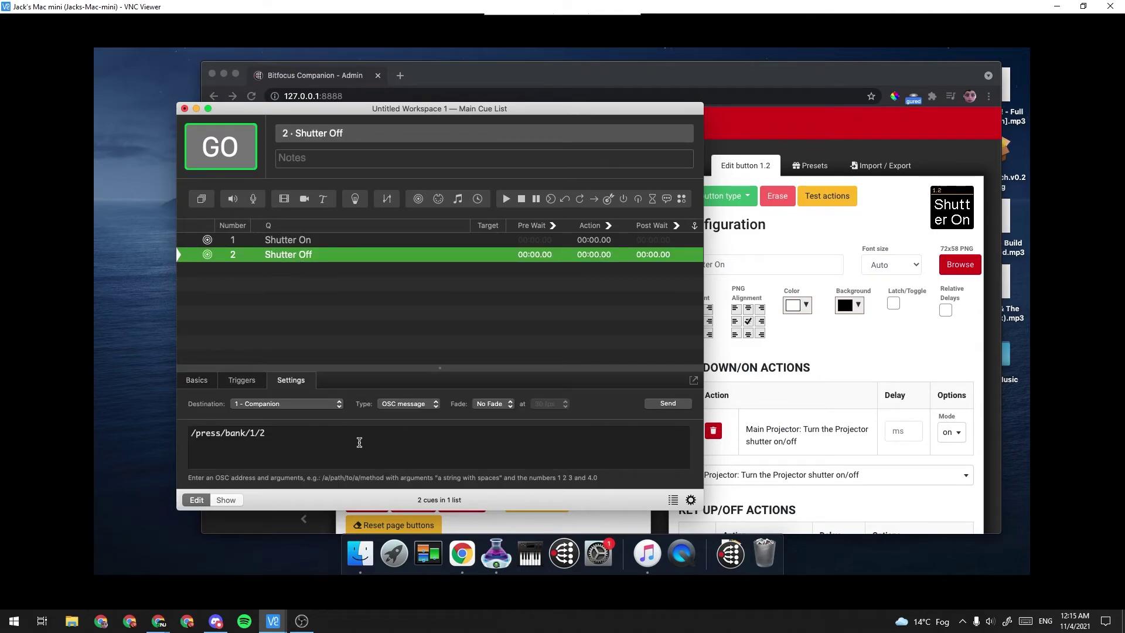
{"action": "left_click", "coordinate": [284, 431]}
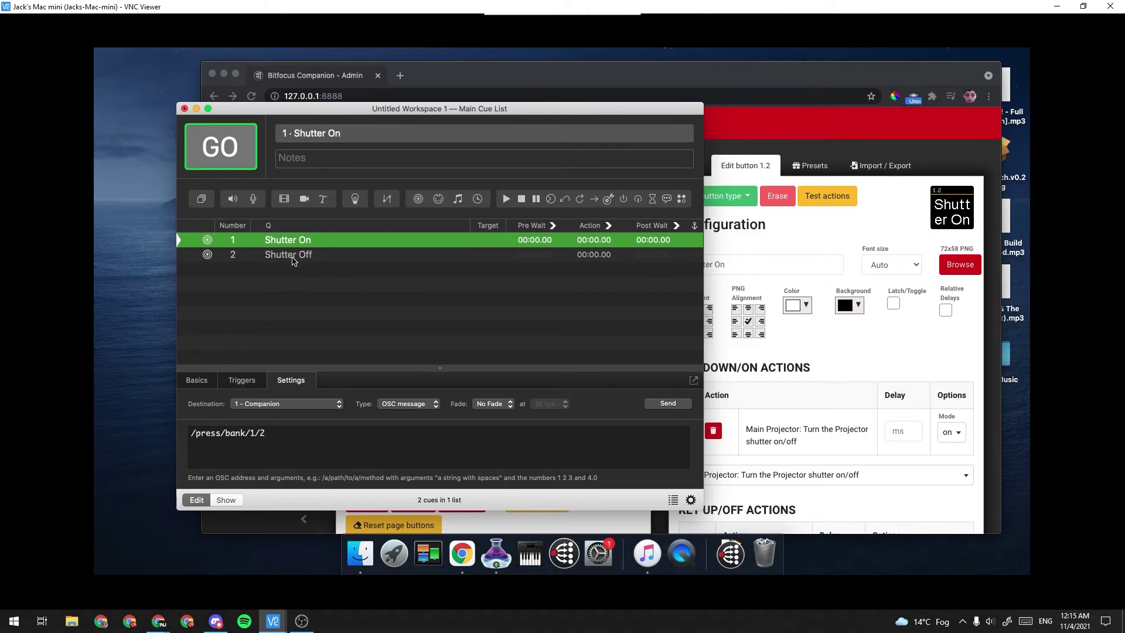
{"action": "left_click", "coordinate": [296, 256]}
{"action": "left_click", "coordinate": [334, 241]}
{"action": "left_click", "coordinate": [813, 236]}
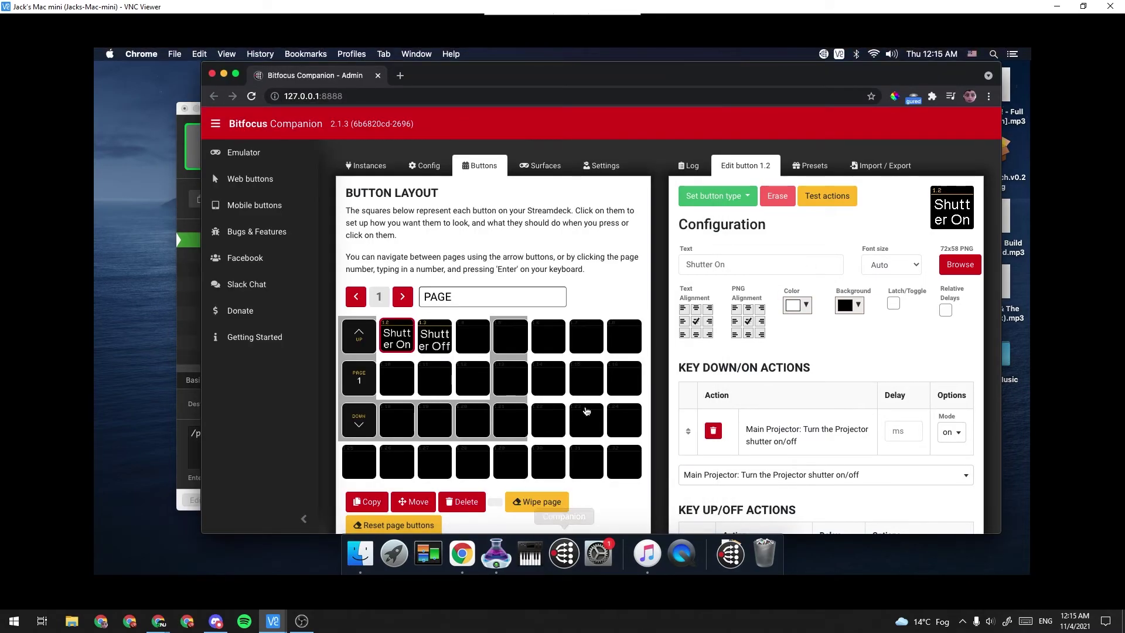
{"action": "left_click", "coordinate": [565, 553]}
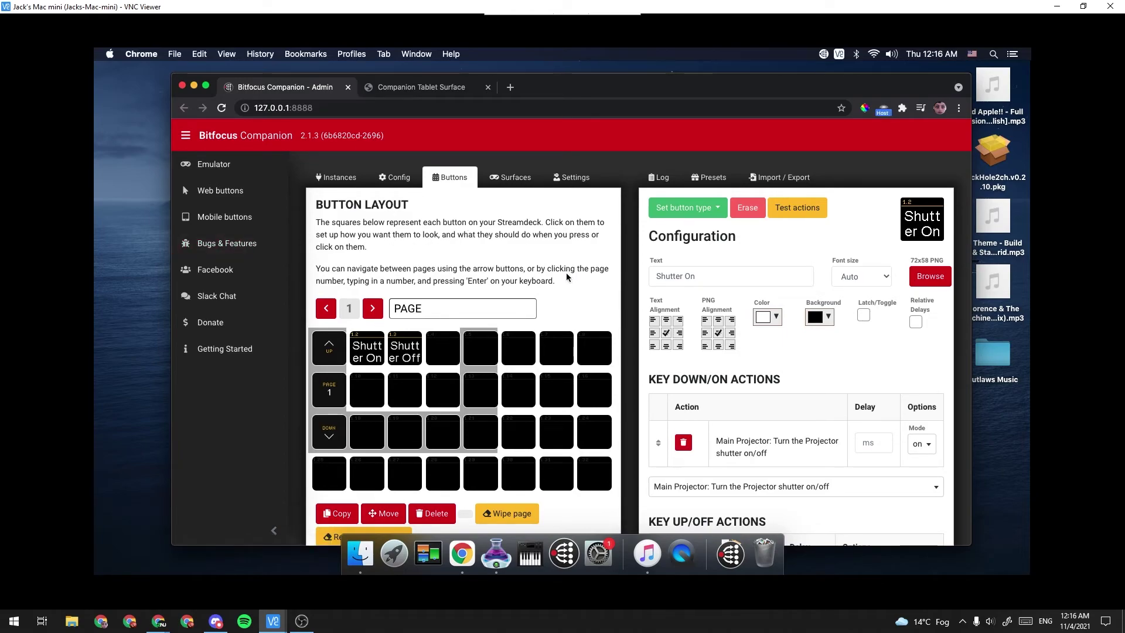
{"action": "left_click", "coordinate": [226, 195]}
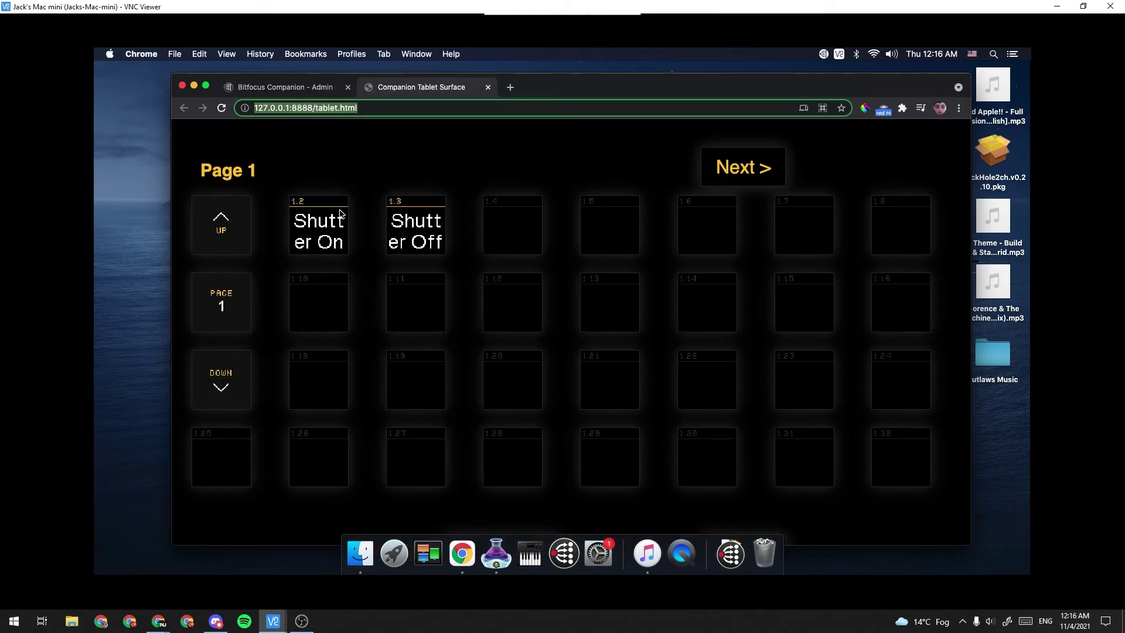
Place the Companion tablet window beside QLab's cue list and select the Shutter On cue.
{"action": "left_click_drag", "start_coordinate": [670, 88], "coordinate": [1079, 208]}
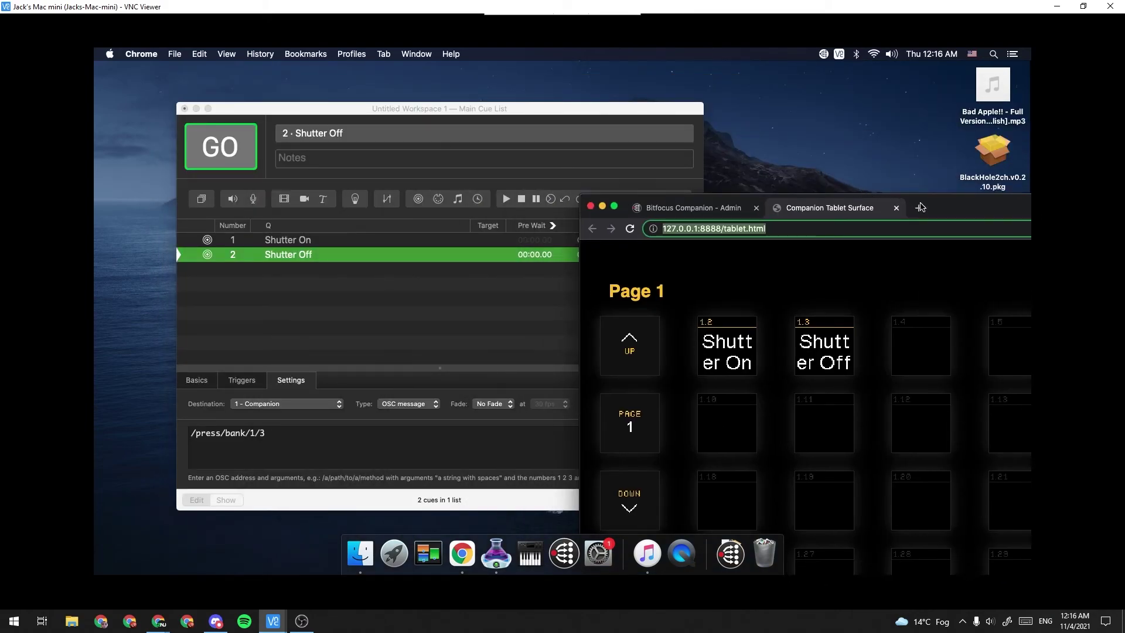
{"action": "left_click_drag", "start_coordinate": [951, 214], "coordinate": [990, 235]}
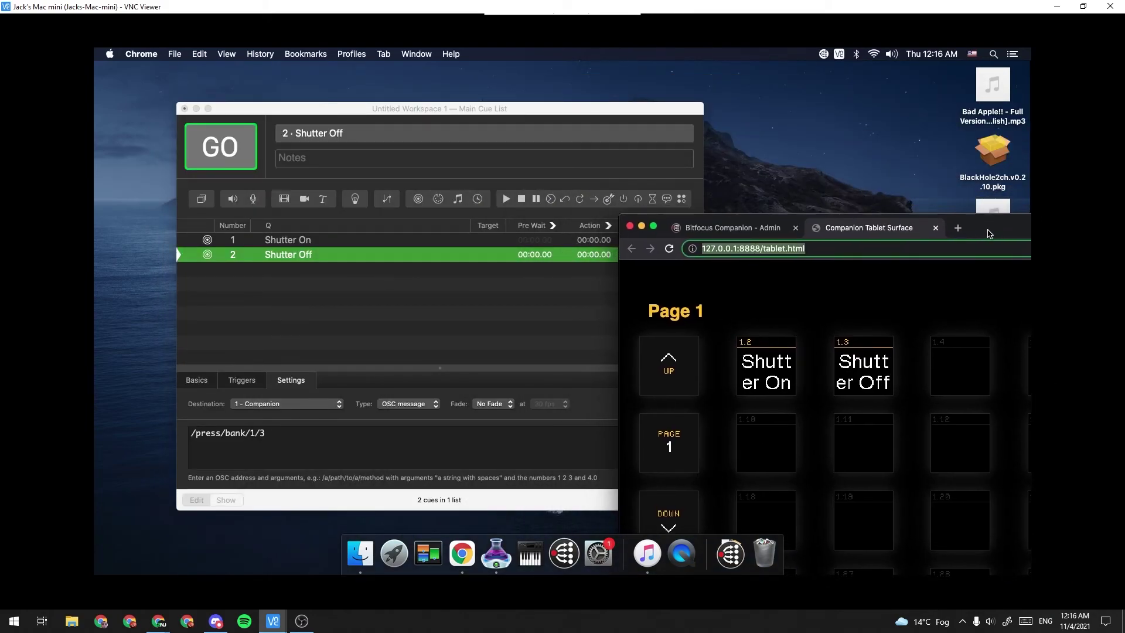
{"action": "left_click", "coordinate": [404, 306]}
{"action": "left_click", "coordinate": [290, 240]}
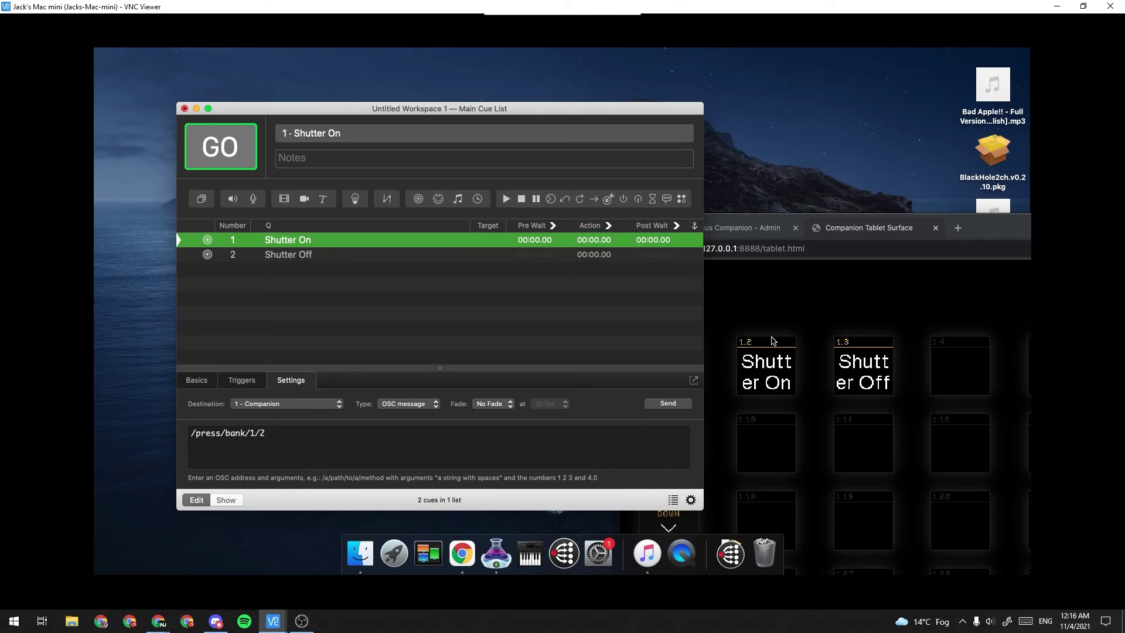
{"action": "left_click", "coordinate": [389, 303]}
{"action": "left_click", "coordinate": [267, 241]}
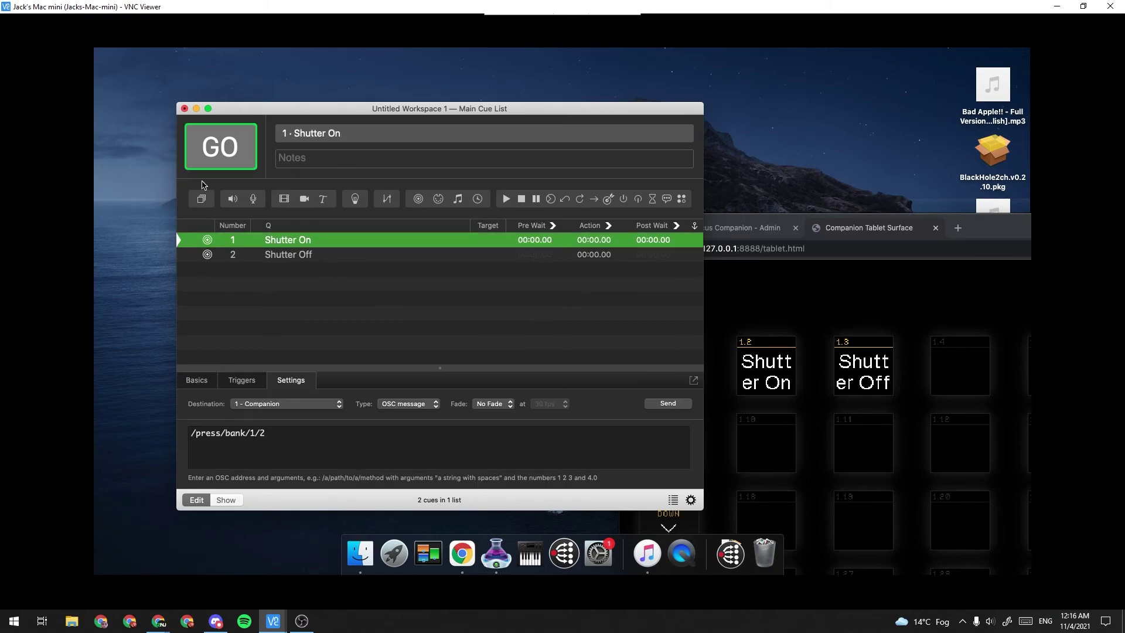
Fire both shutter cues, then test-send Shutter On's /press/bank/1/2 message several times.
{"action": "left_click", "coordinate": [212, 136]}
{"action": "left_click", "coordinate": [212, 136]}
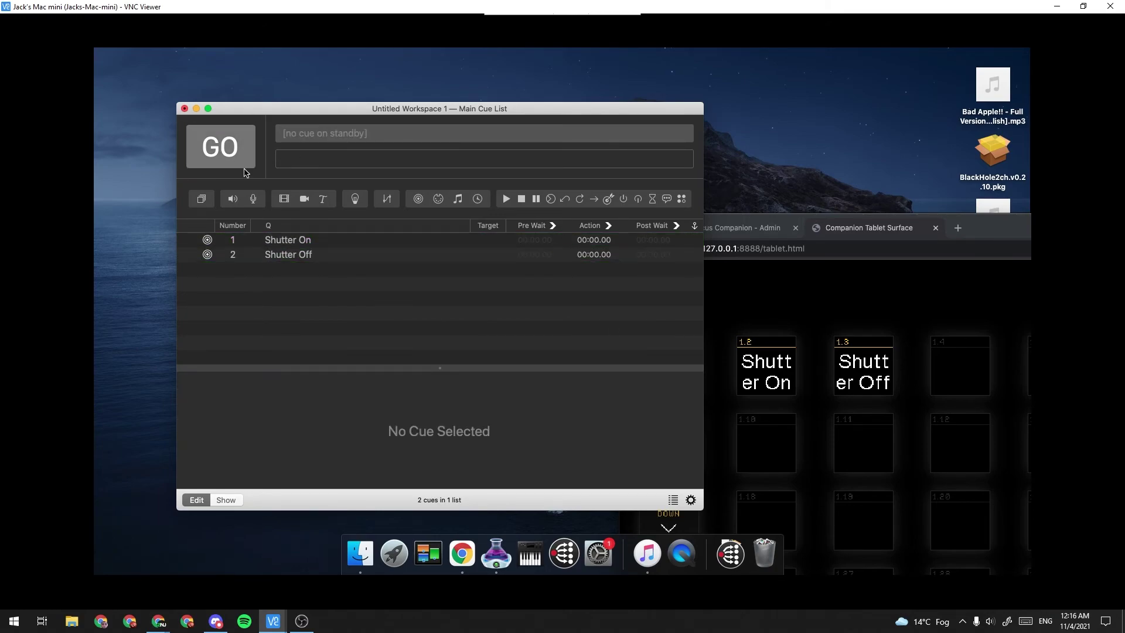
{"action": "left_click", "coordinate": [321, 244]}
{"action": "left_click", "coordinate": [668, 405]}
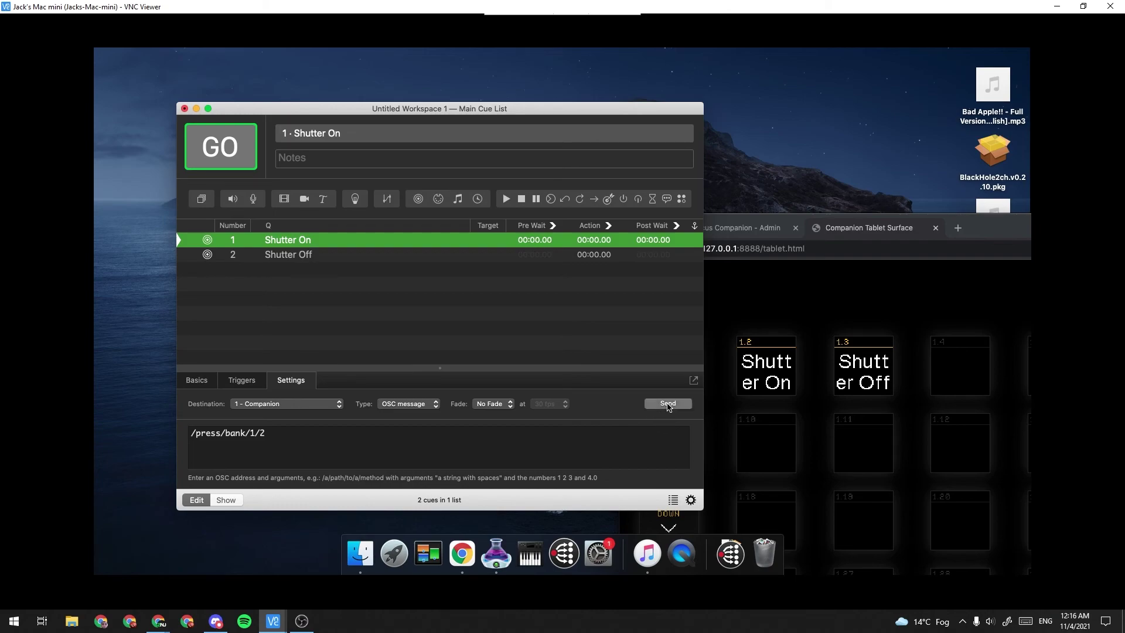
{"action": "left_click", "coordinate": [668, 404]}
{"action": "left_click", "coordinate": [668, 404]}
{"action": "left_click", "coordinate": [668, 404]}
Test-send Shutter Off's /press/bank/1/3 message, fire both cues again, and resend Shutter Off.
{"action": "left_click", "coordinate": [346, 255]}
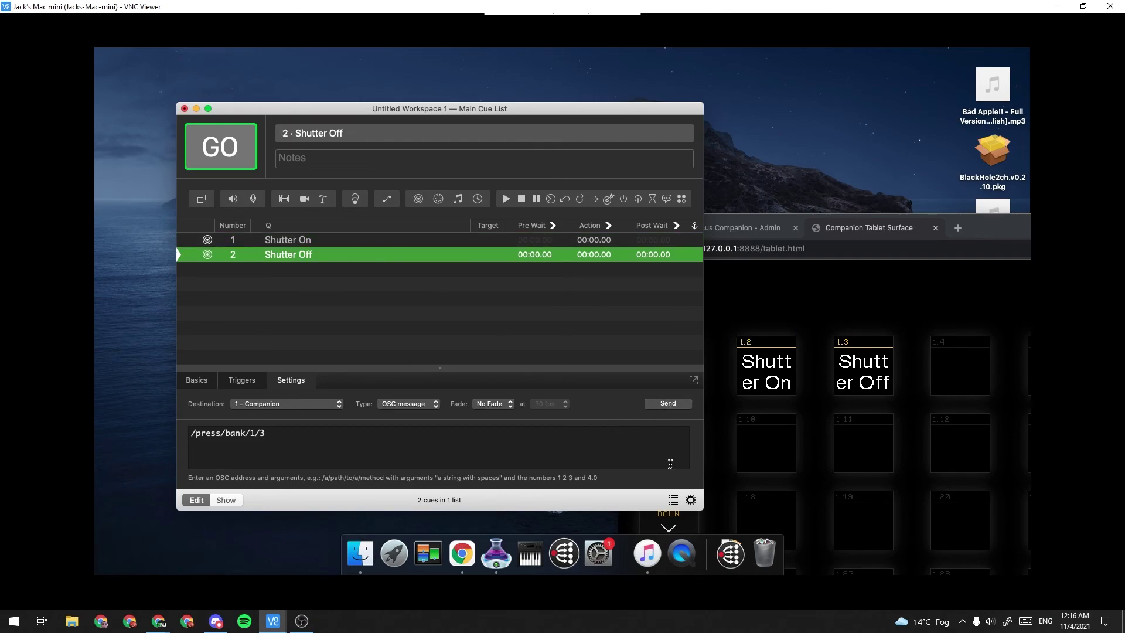
{"action": "left_click", "coordinate": [661, 405]}
{"action": "left_click", "coordinate": [309, 243]}
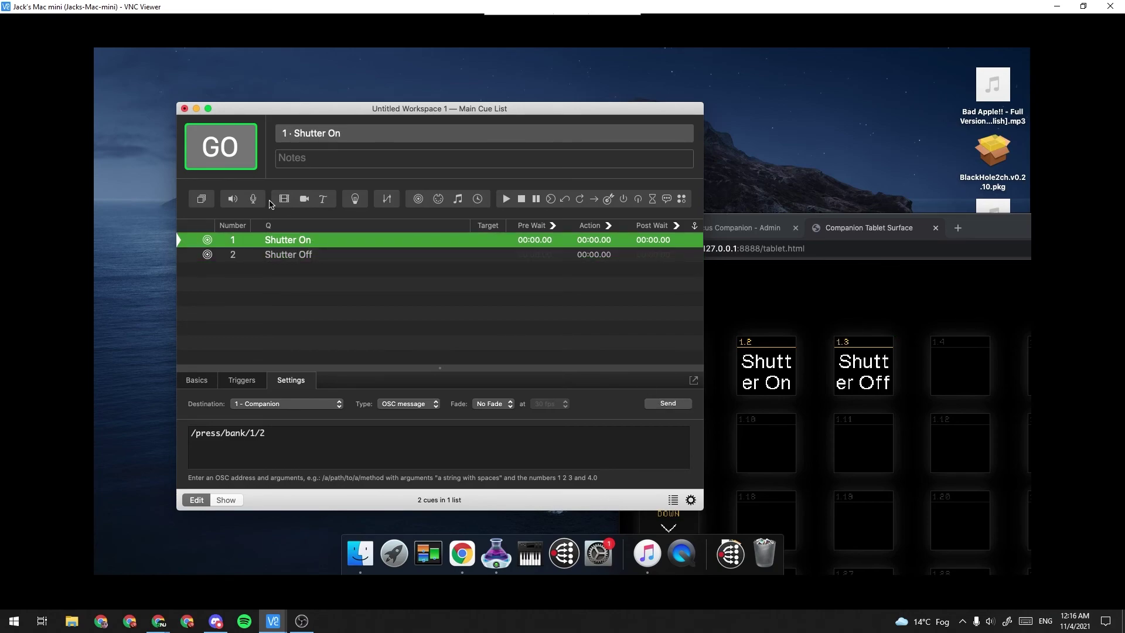
{"action": "left_click", "coordinate": [235, 159]}
{"action": "left_click", "coordinate": [217, 150]}
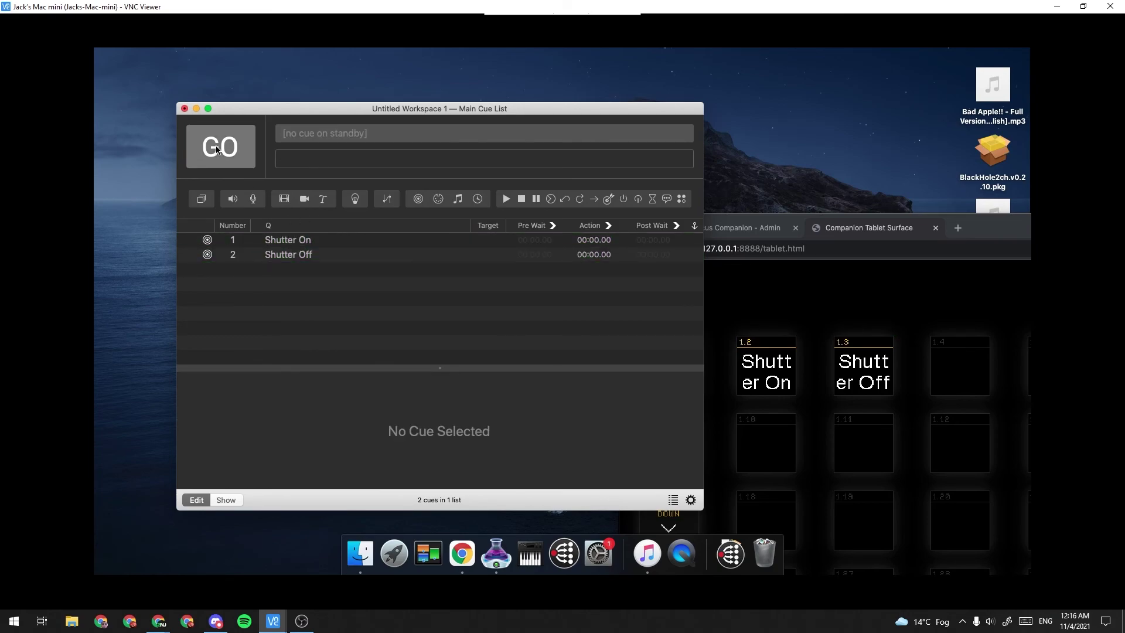
{"action": "left_click", "coordinate": [291, 257]}
{"action": "left_click", "coordinate": [668, 404]}
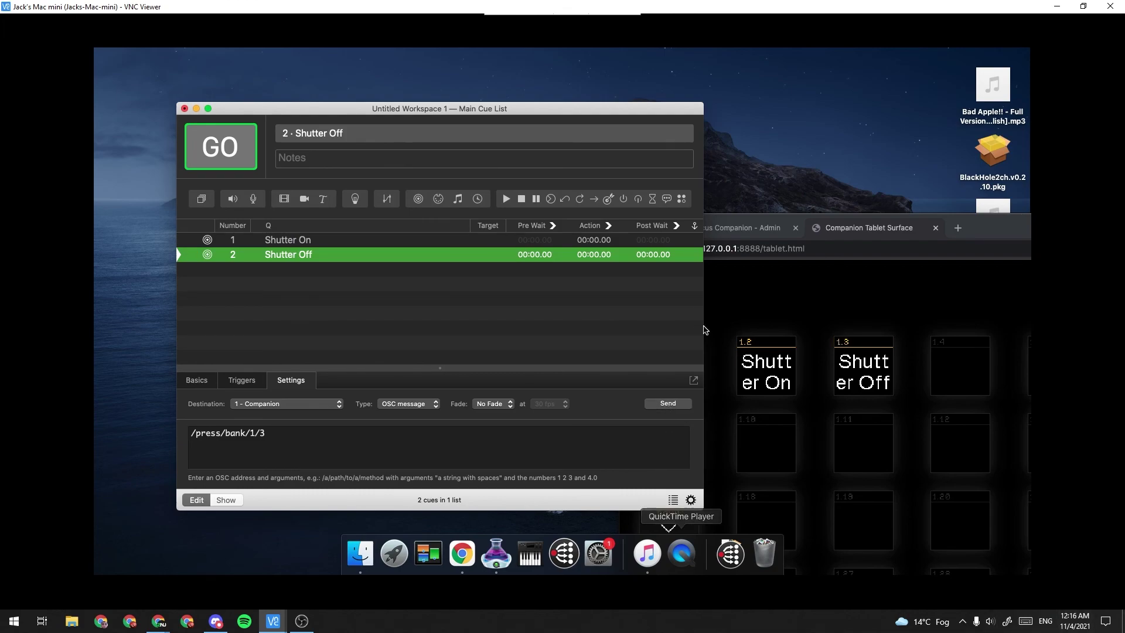
Return to the Companion admin tab to view the Main Projector instance still connecting.
{"action": "left_click", "coordinate": [844, 313]}
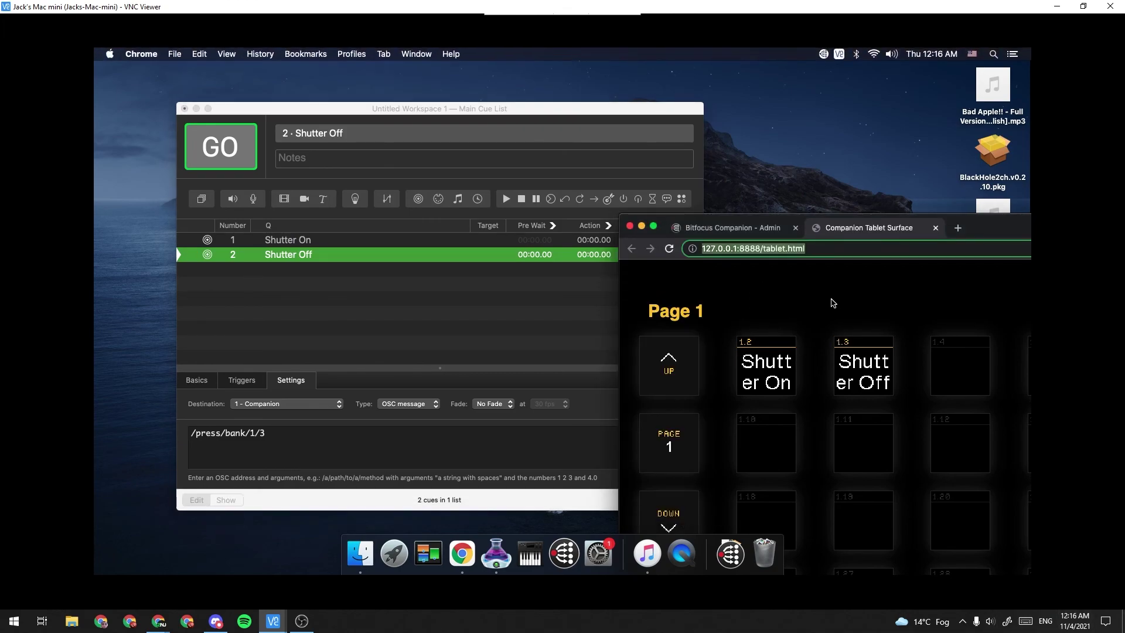
{"action": "left_click", "coordinate": [706, 233]}
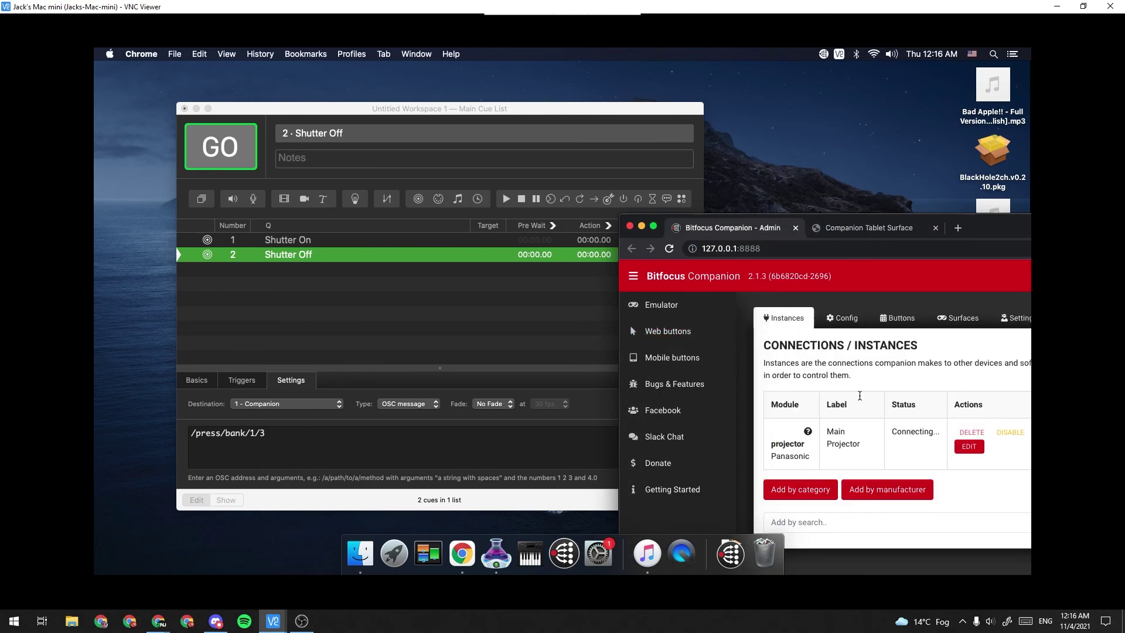